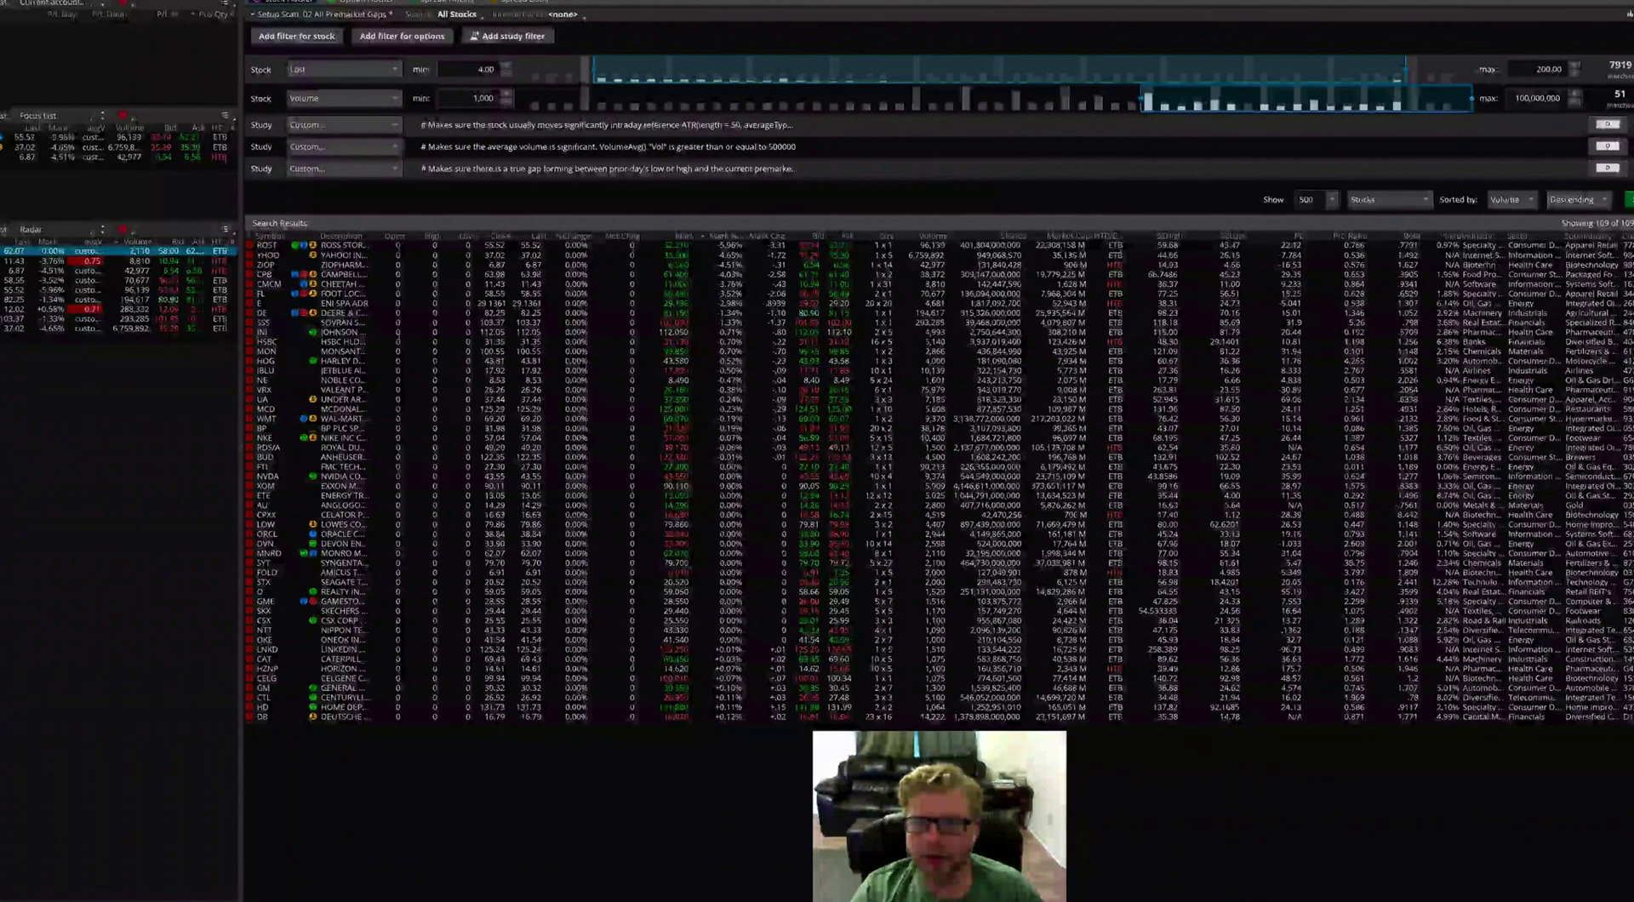
- Show the Personal saved scan queries under Load scan query, including the premarket gap scans
left_click(1628, 14)
mouse_move(1587, 53)
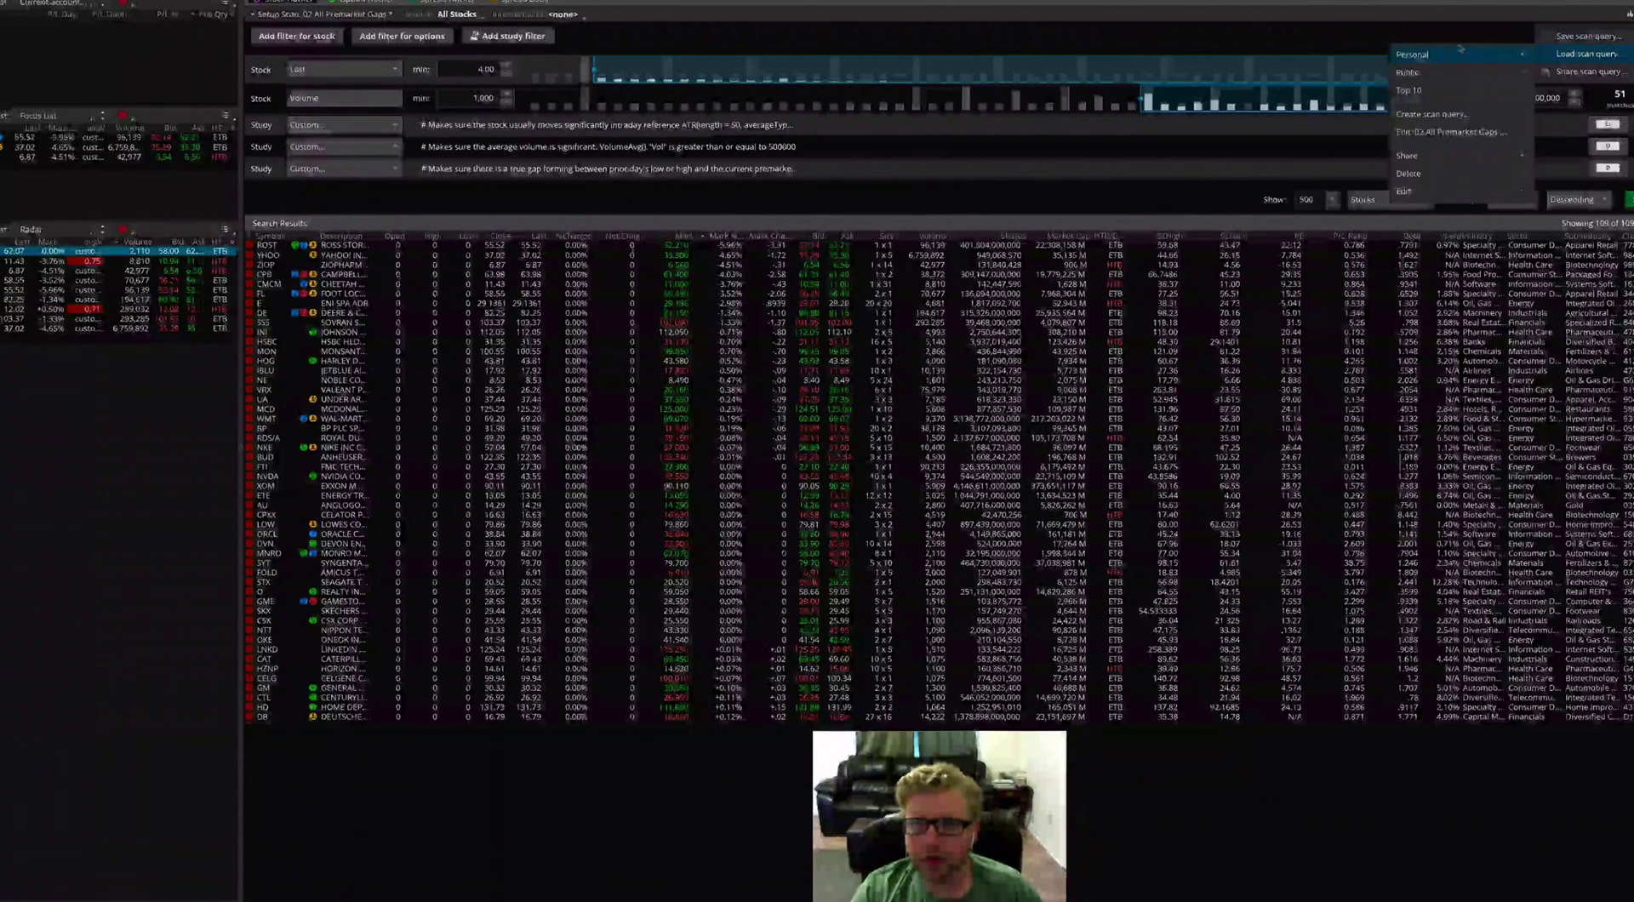
mouse_move(1455, 54)
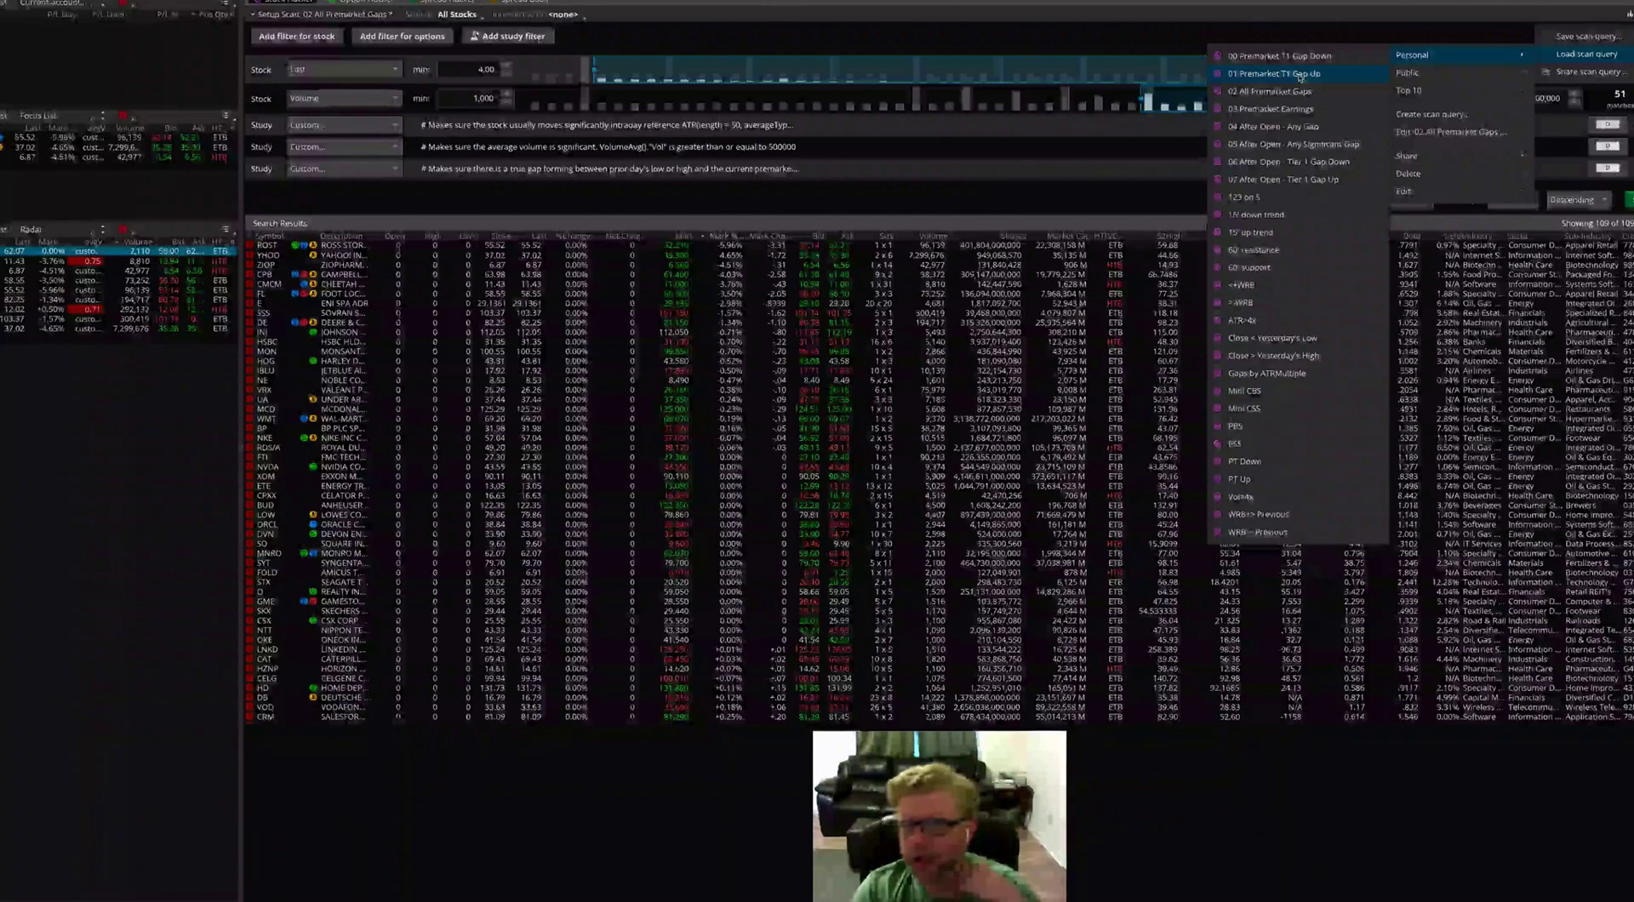
- Load the 02 All Premarket Gaps scan and set volume 1,000–100,000,000 with price 4–200
left_click(1299, 75)
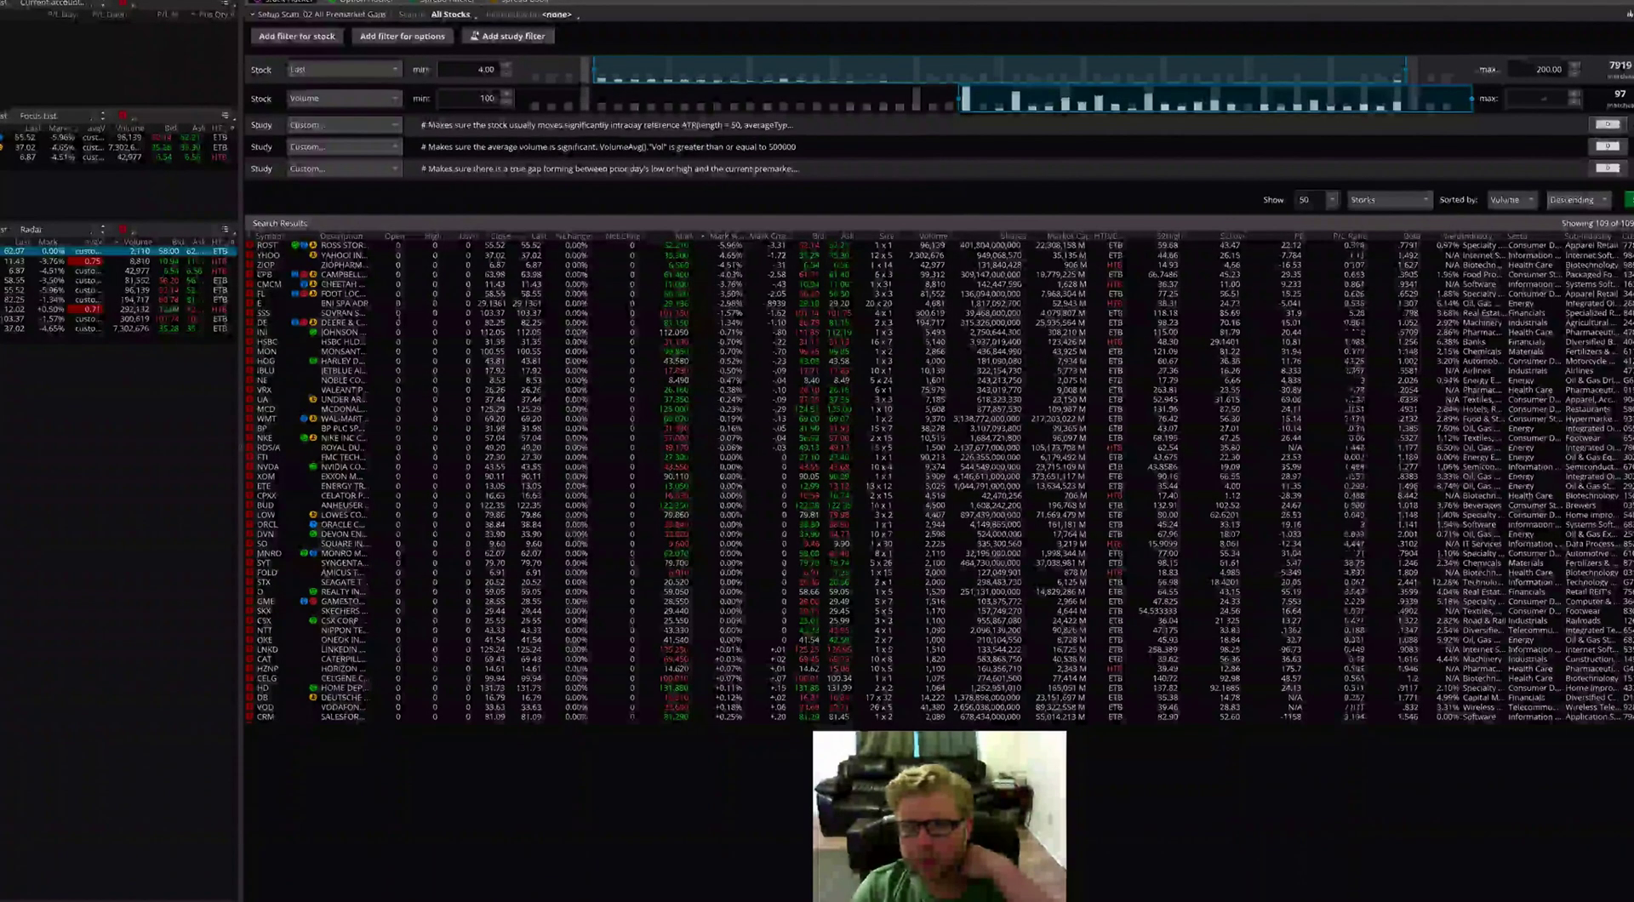
scroll(477, 69, "down", 1)
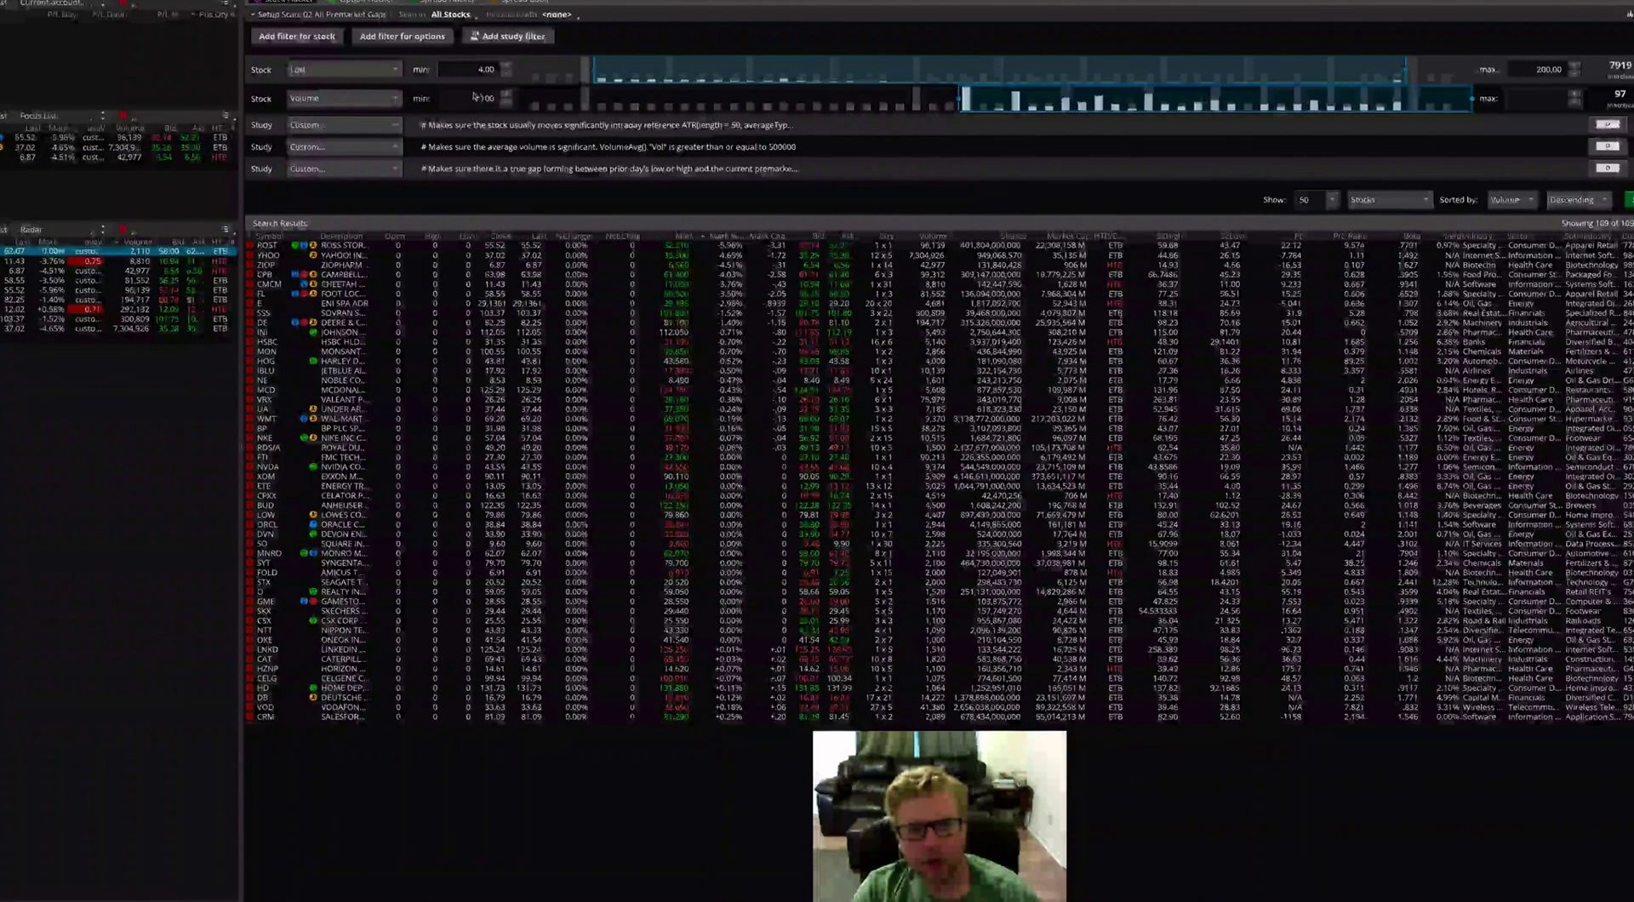
type("0")
key("Return")
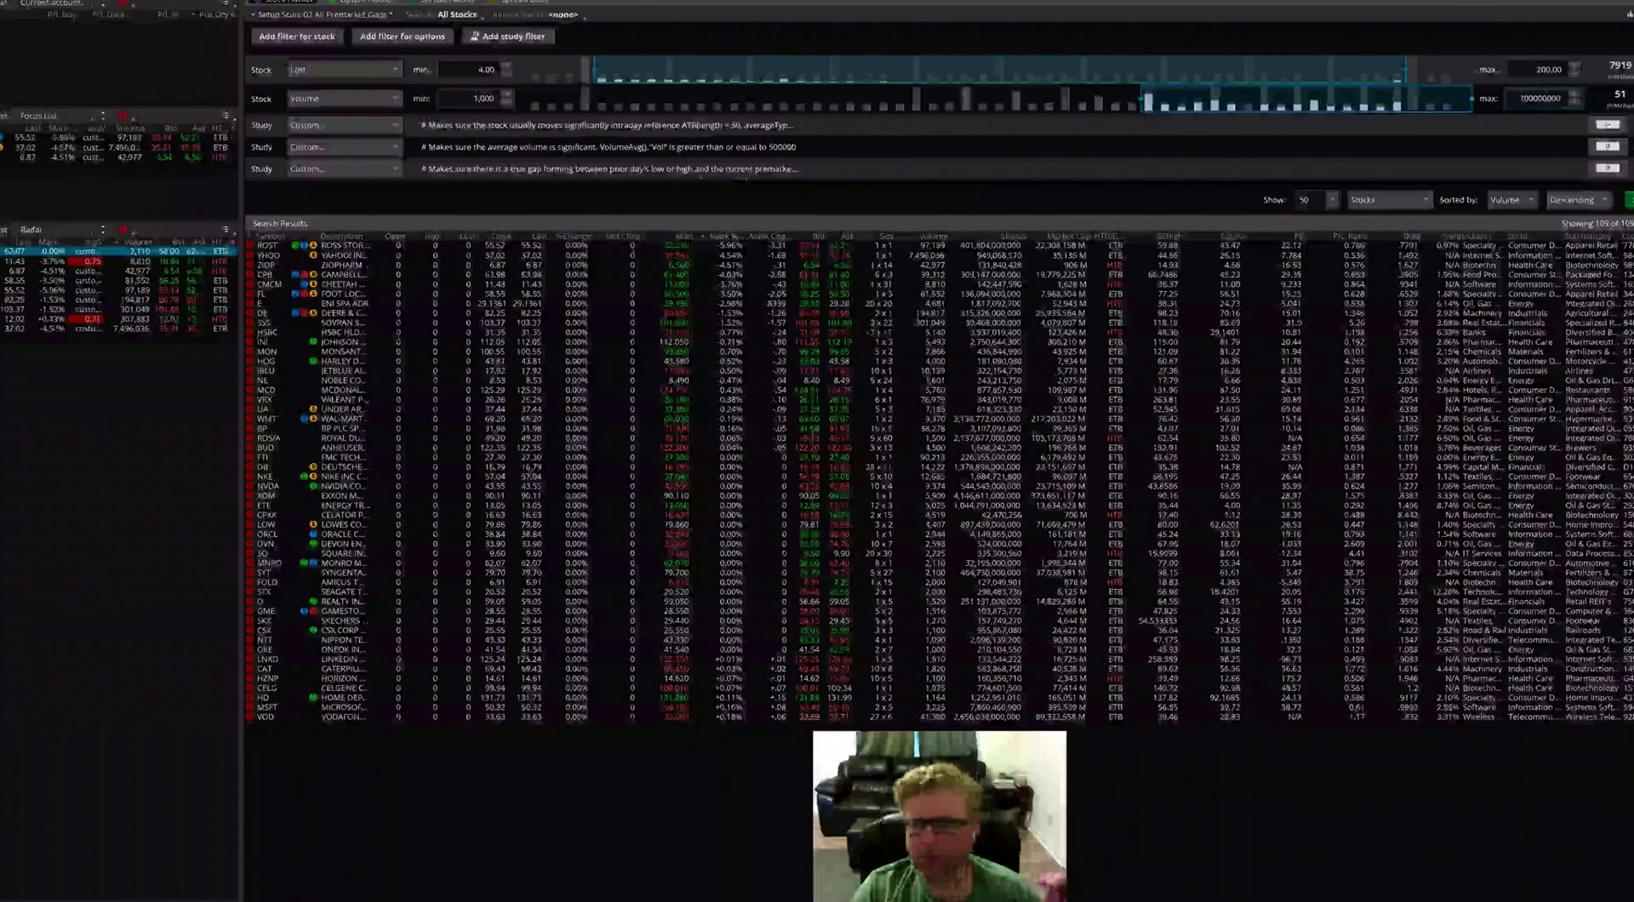
- Show up to 500 scan results and select the result rows from ROST to SSS
left_click(1315, 199)
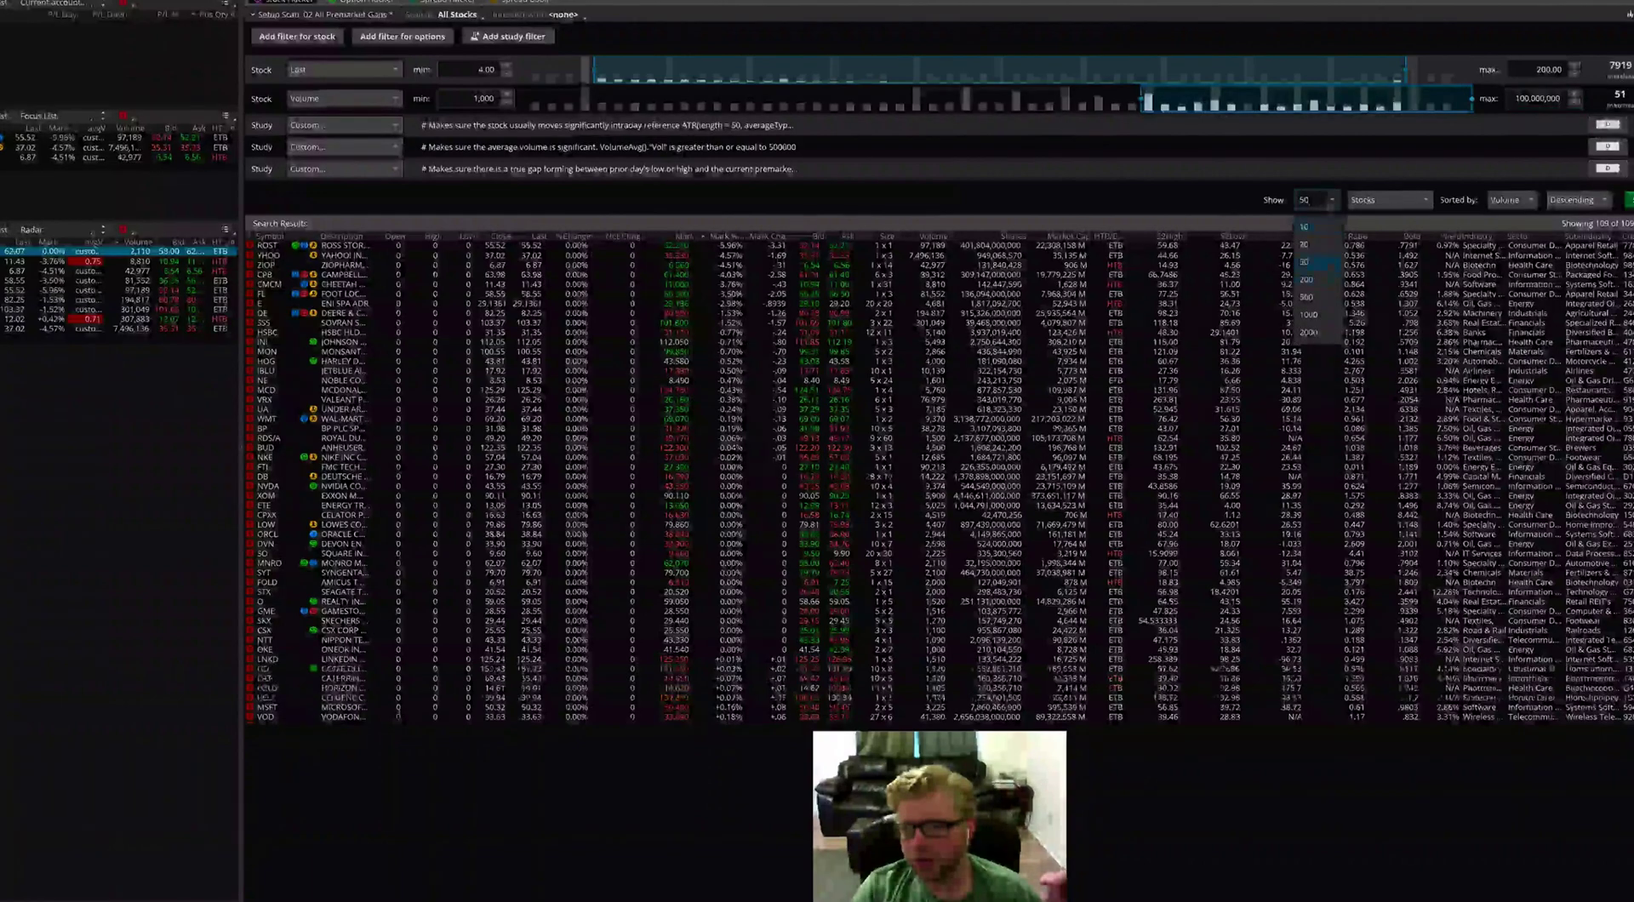
left_click(1307, 297)
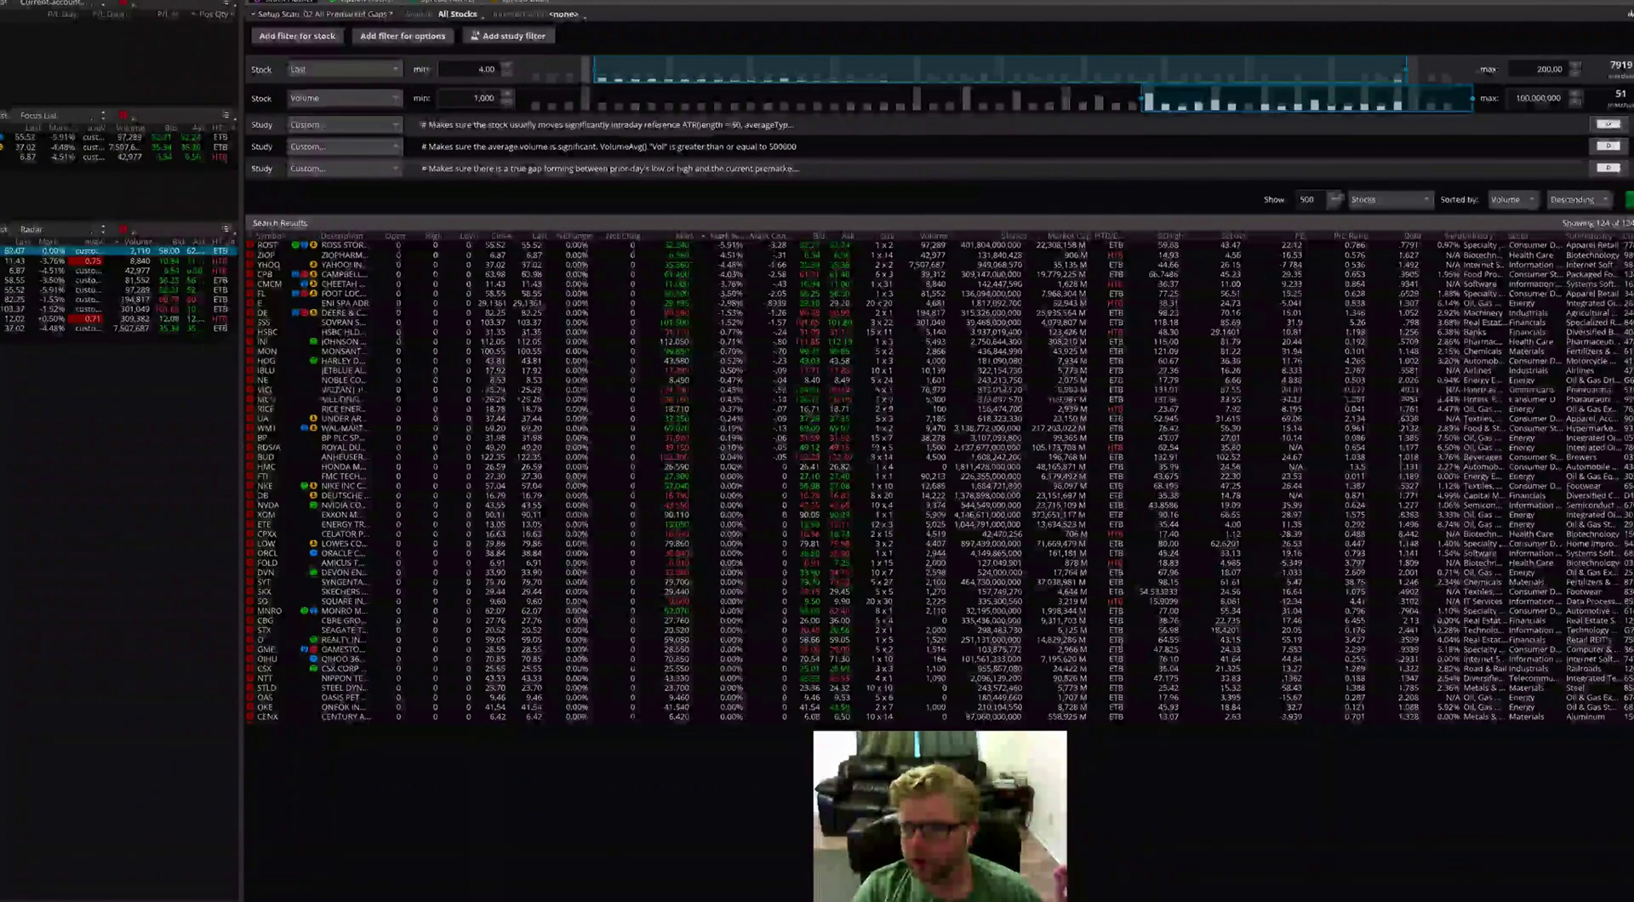
left_click(1332, 200)
left_click(1230, 201)
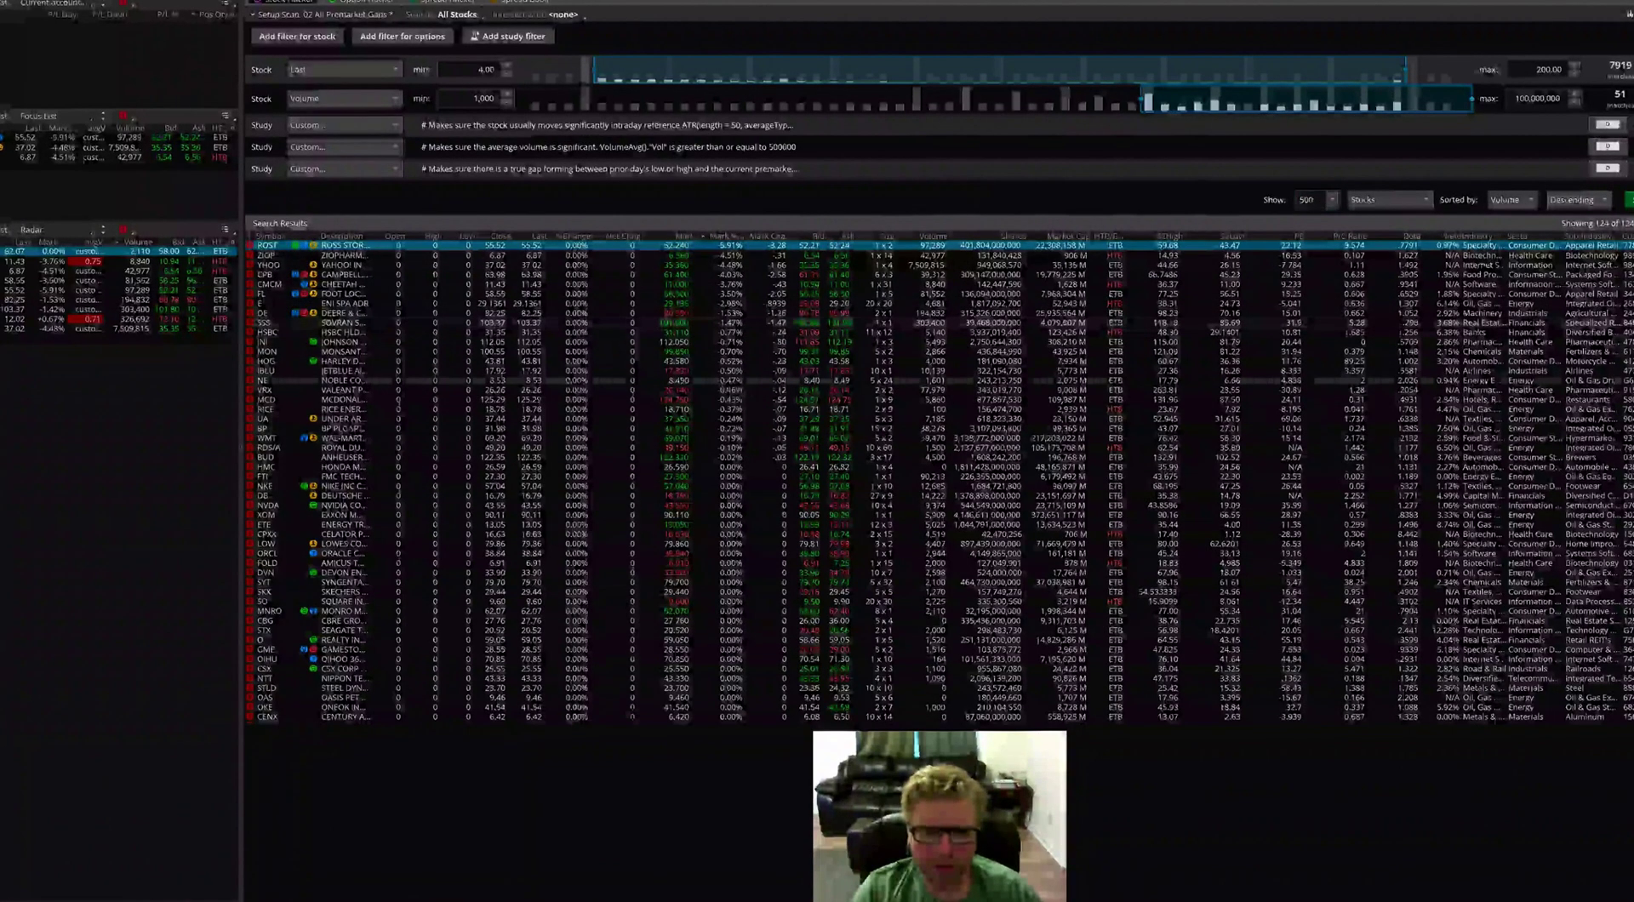
key("shift+Down")
key("shift+Down")
key("shift+Down")
key("shift+Down")
key("shift+Down")
key("shift+Down")
key("shift+Down")
key("shift+Down")
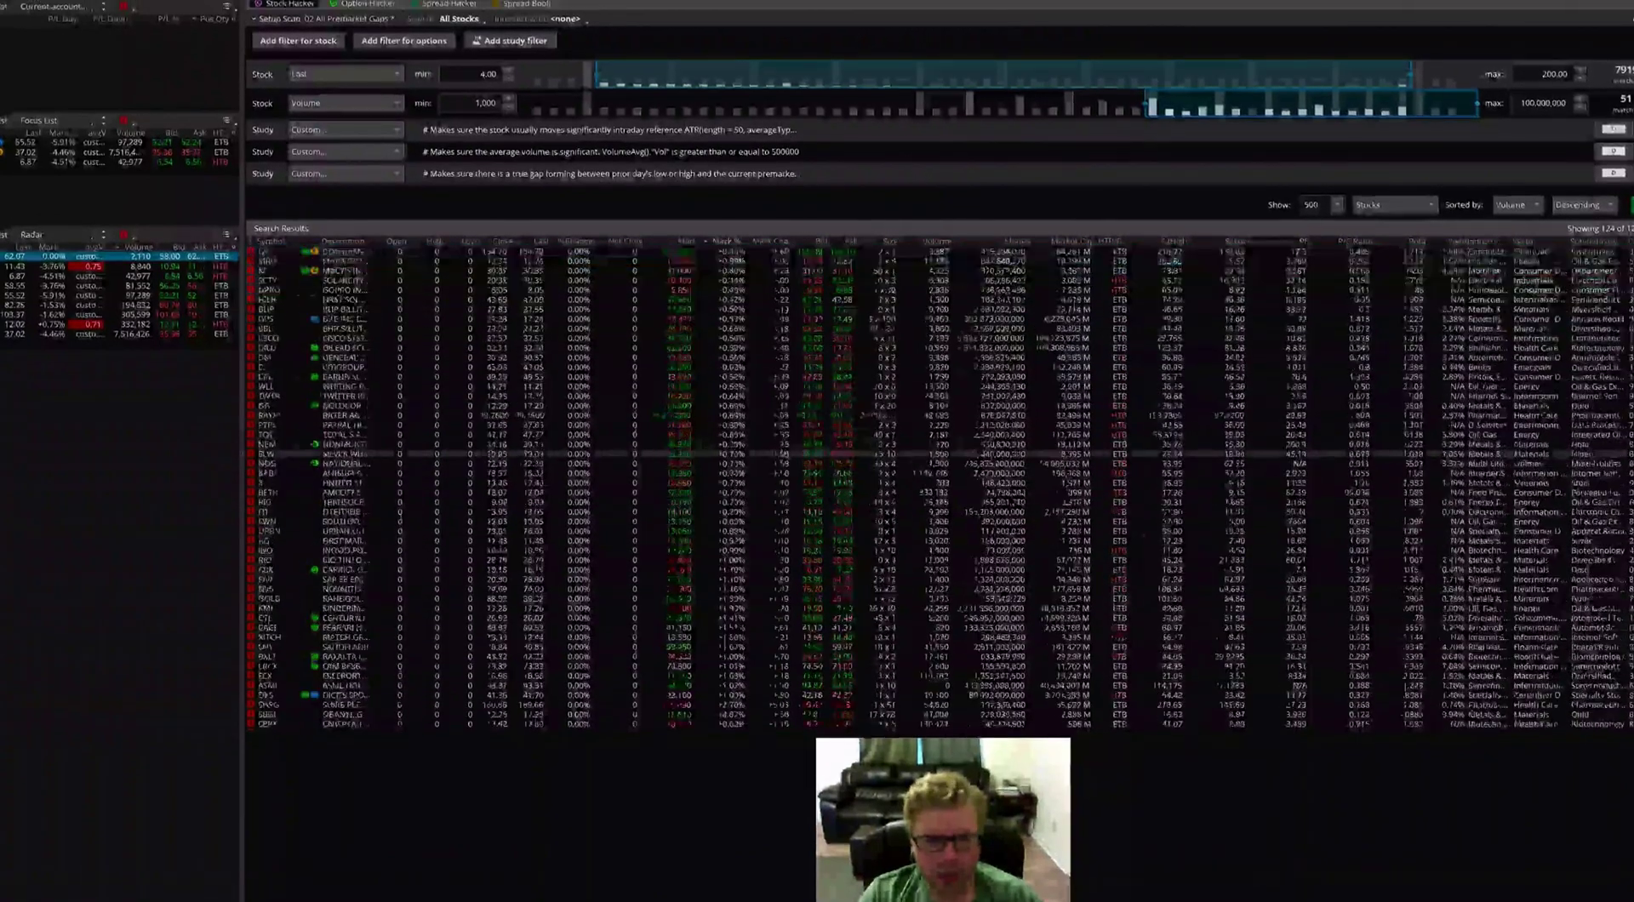
- Select the RIO through SRPT result rows, then switch to the chart grid workspace
left_click(681, 560)
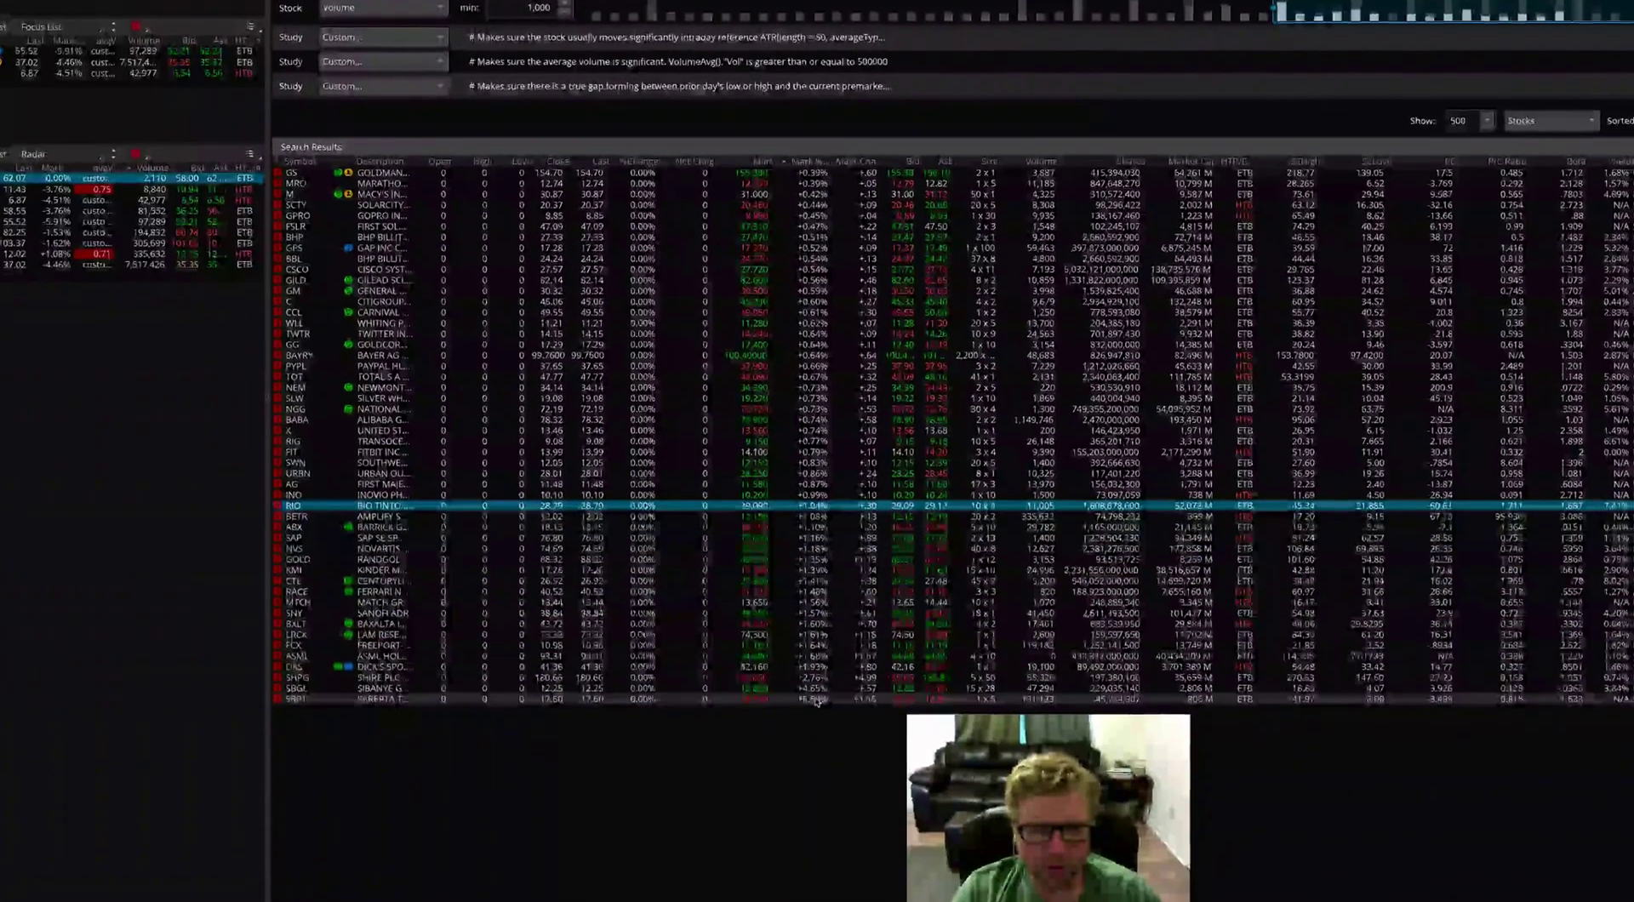
key("shift+End")
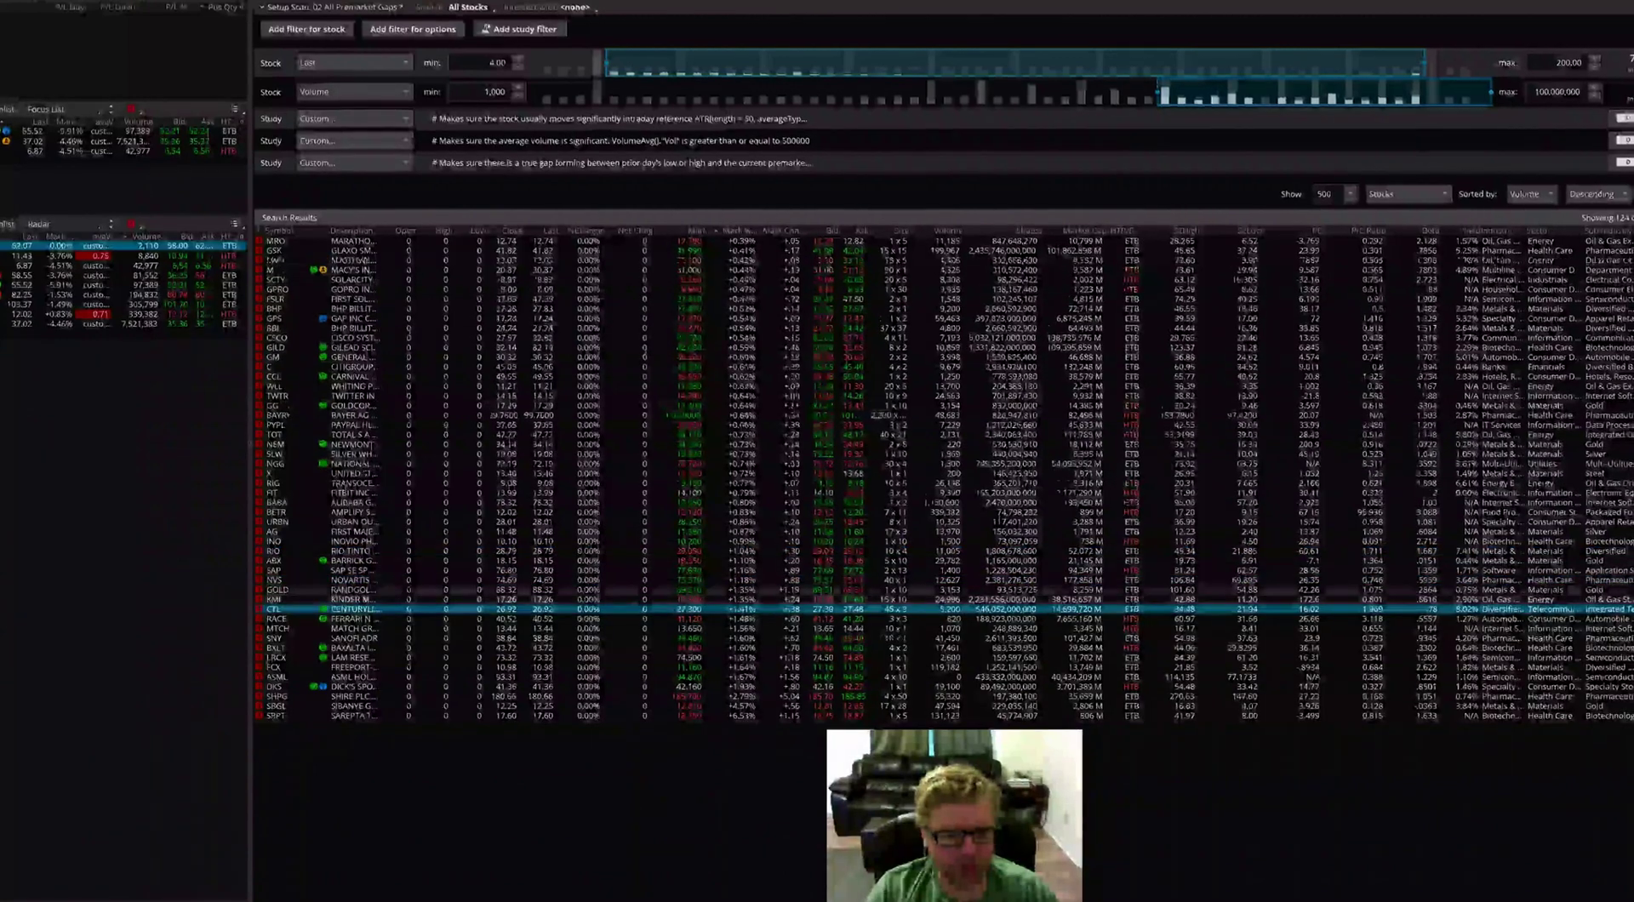
left_click(743, 717)
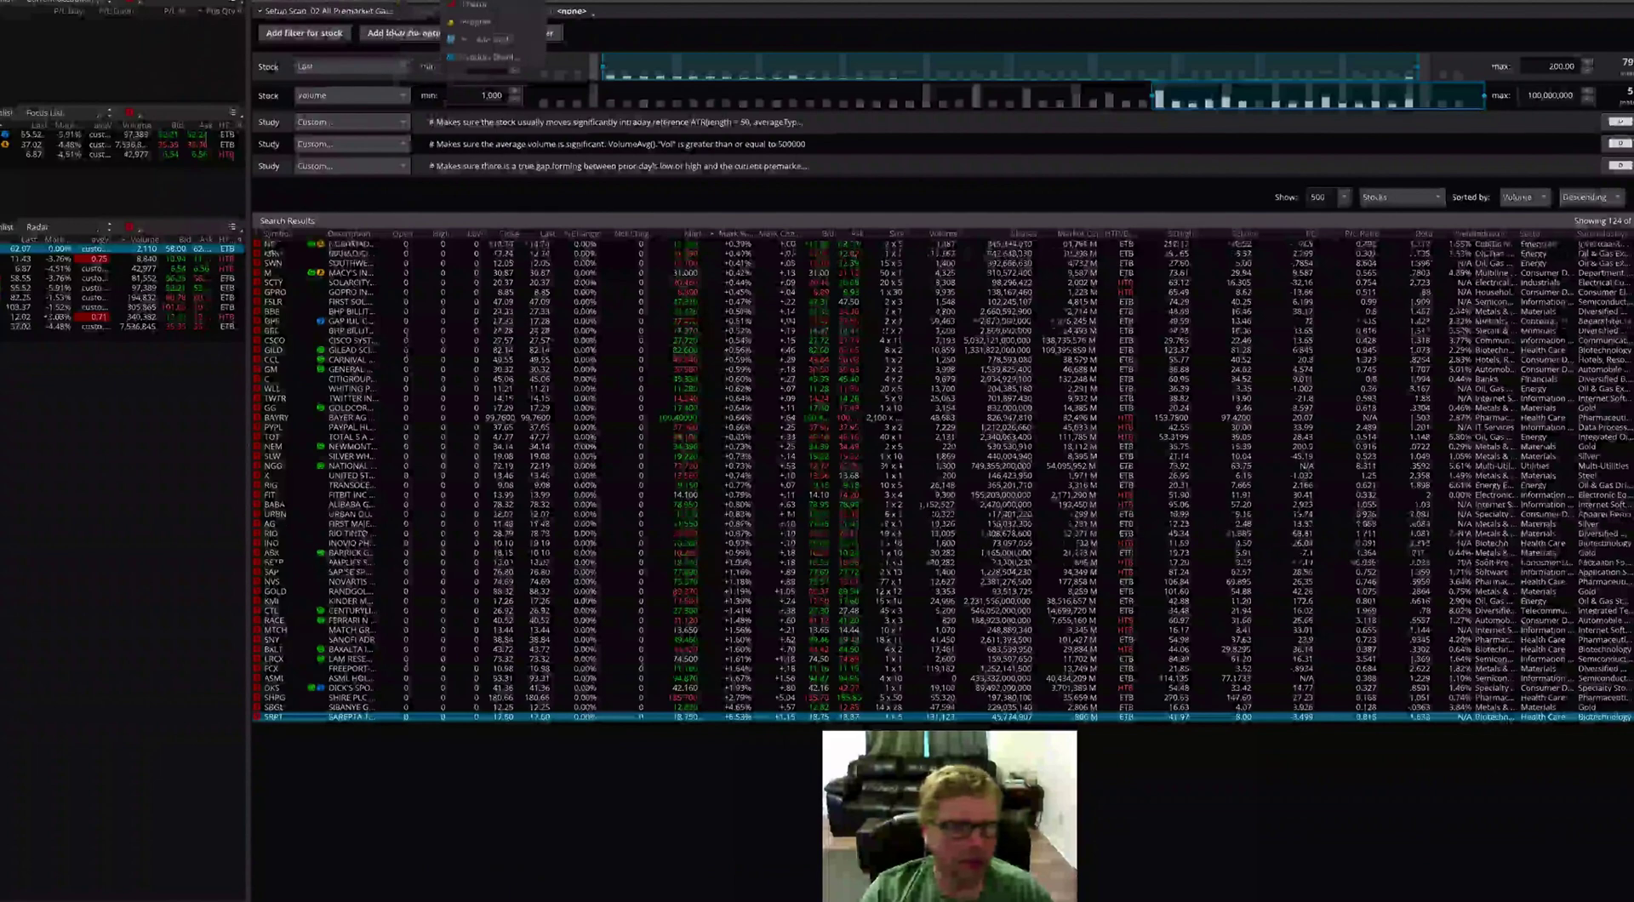
left_click(476, 11)
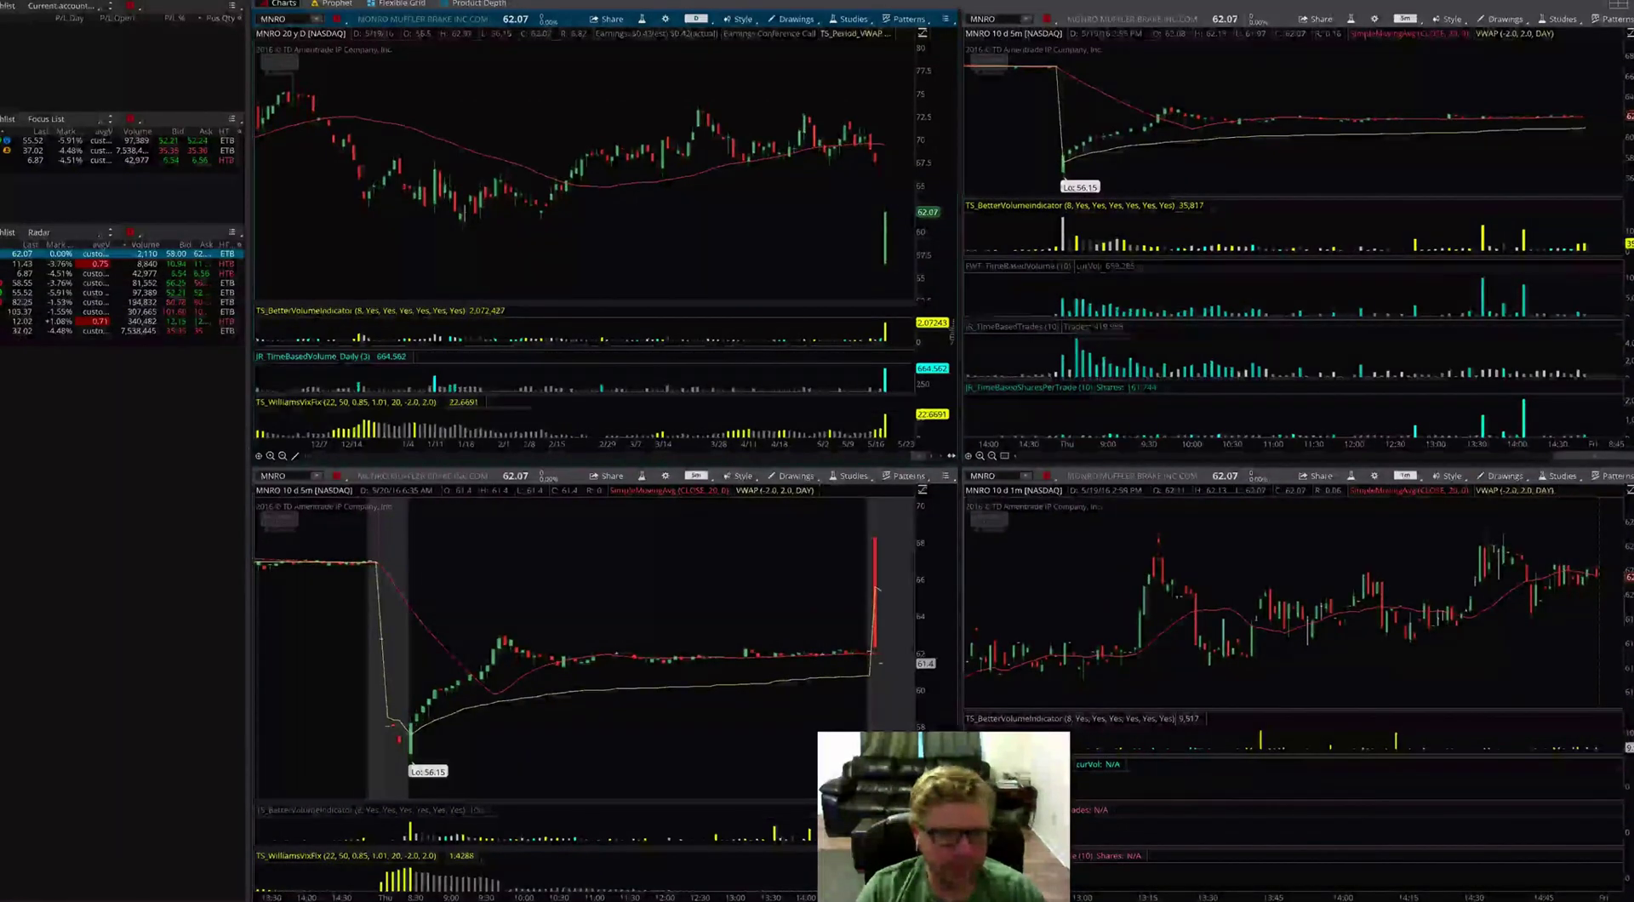
- Load YHOO from the watchlist into the linked daily, 5-minute and 1-minute charts
left_click(119, 330)
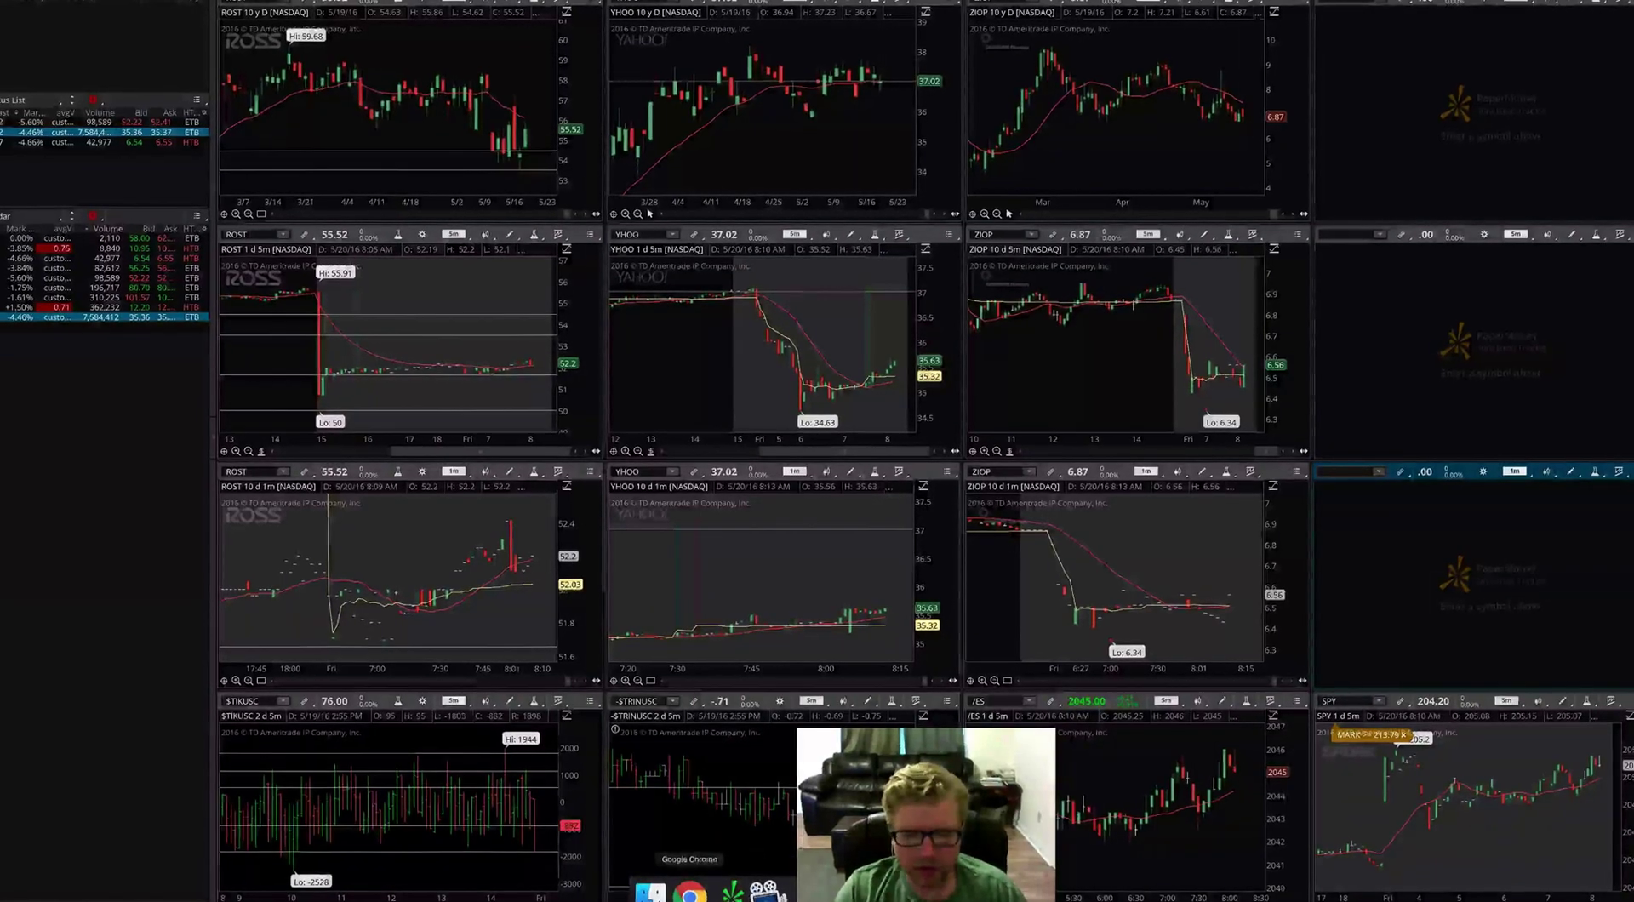
- Bring Chrome forward on the Gaps ThinkScripts blog post and scroll through it
left_click(692, 889)
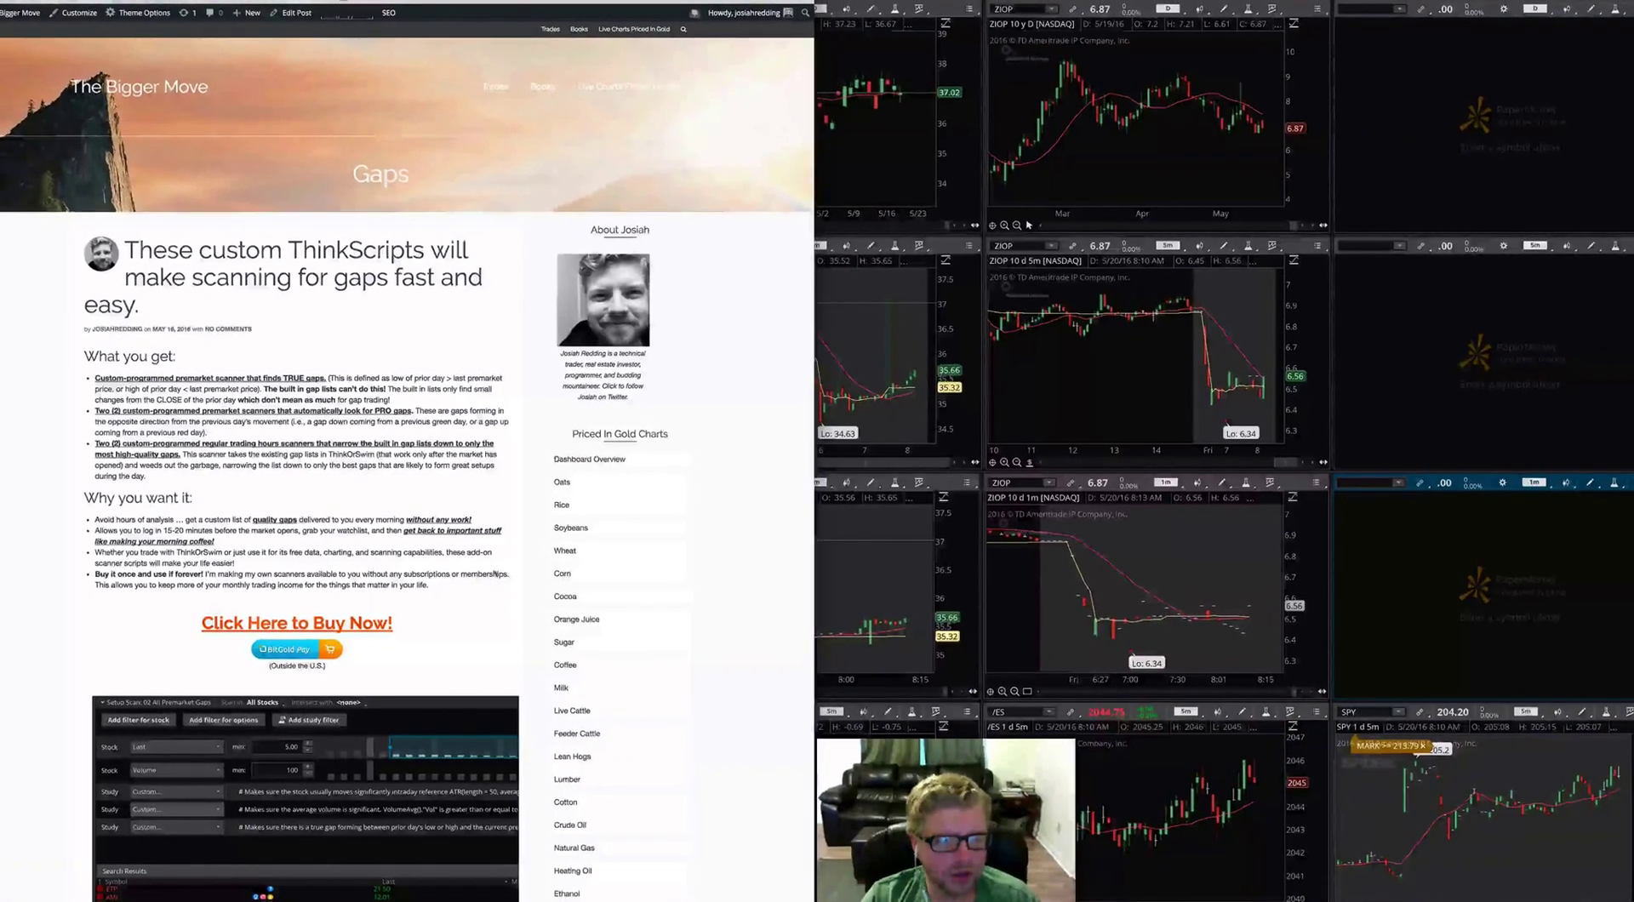
scroll(498, 563, "down", 5)
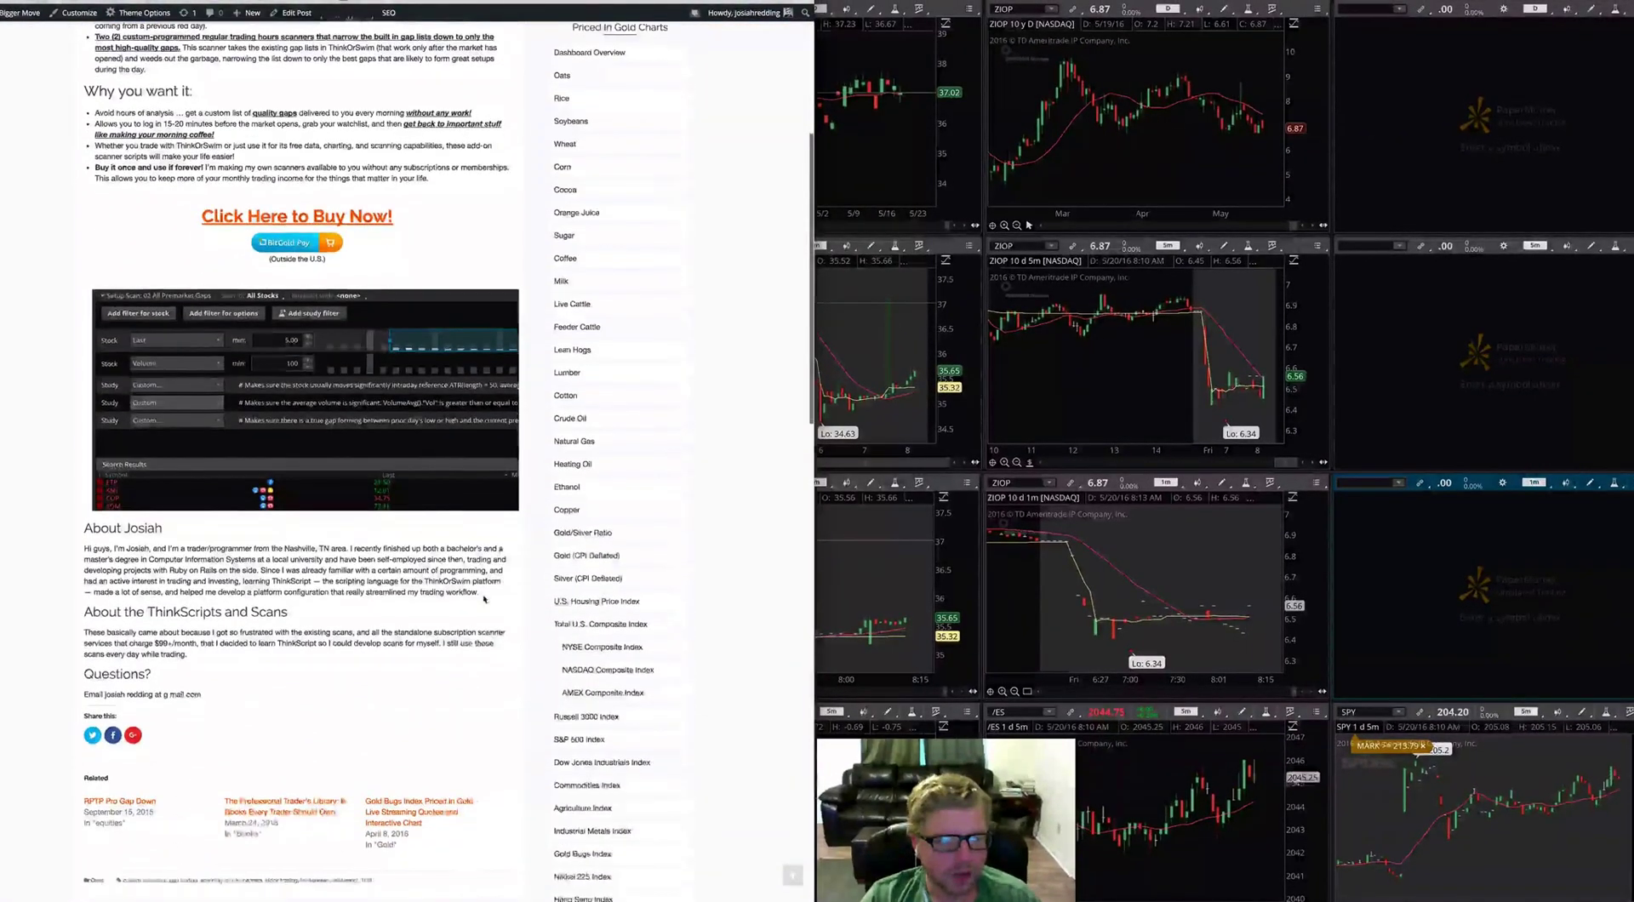
scroll(483, 599, "up", 5)
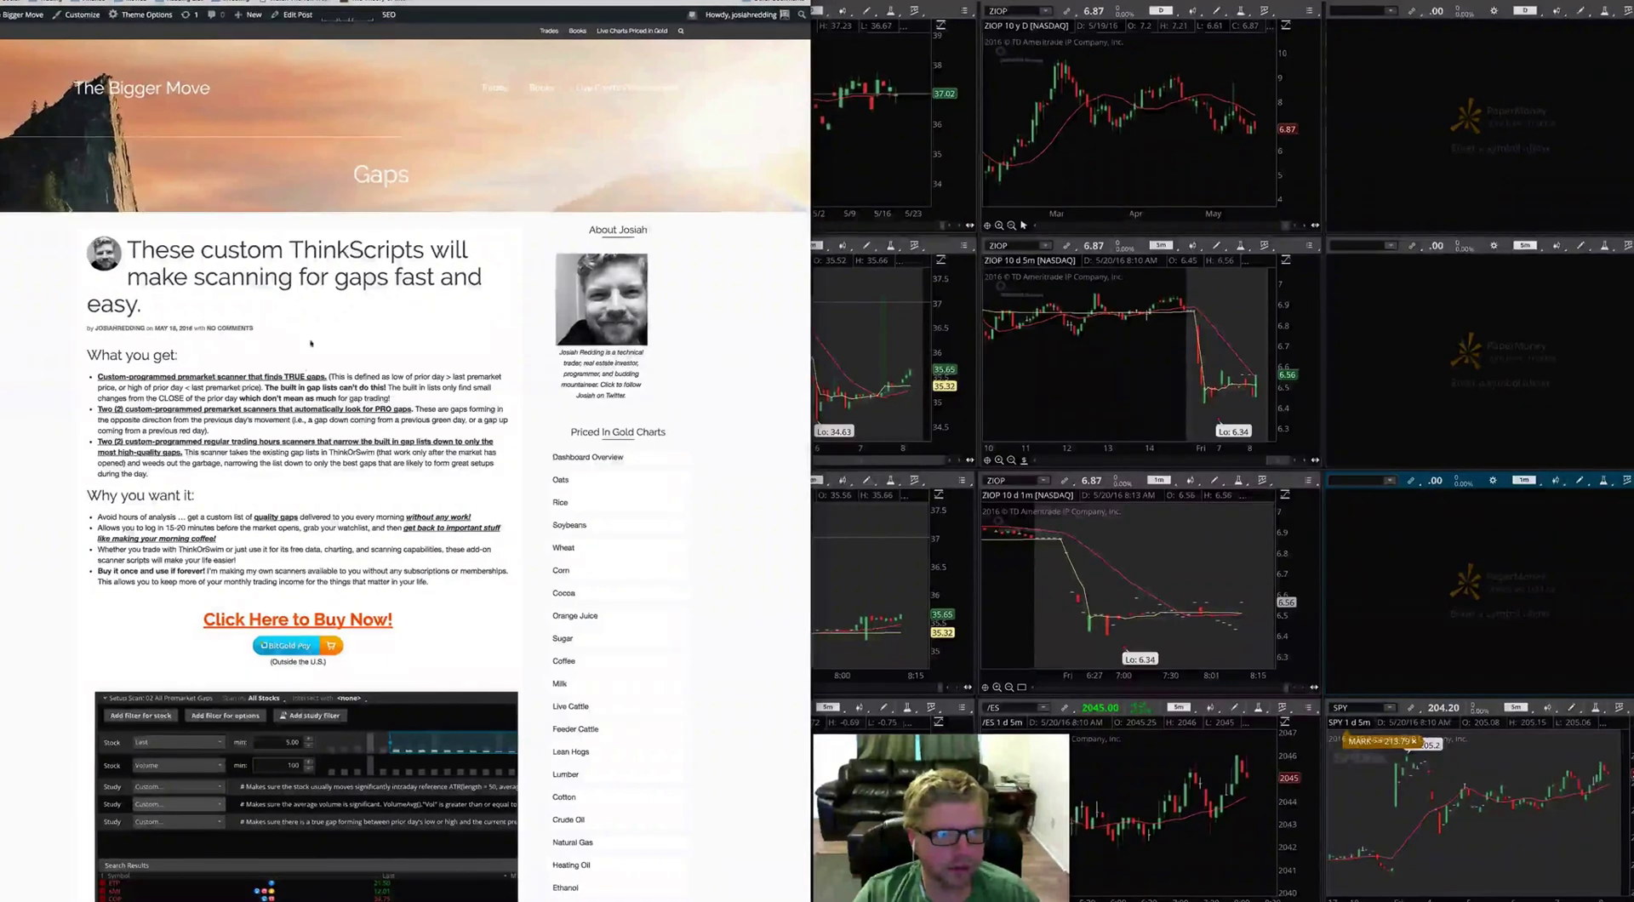
left_click(212, 318)
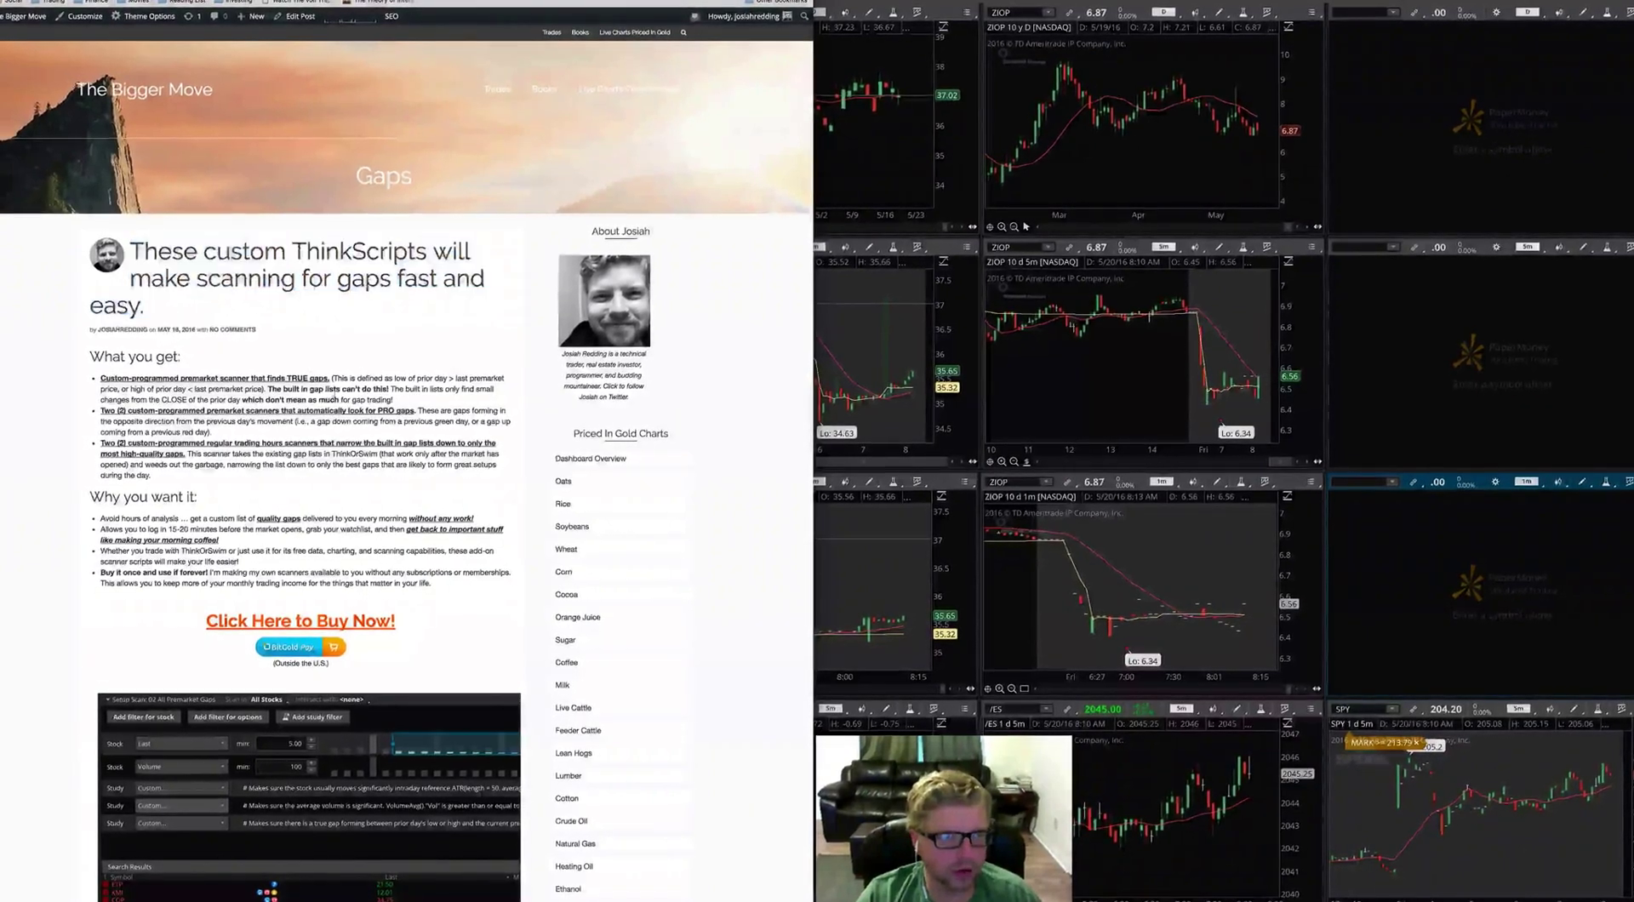
- Highlight the three 'What you get' bullets, then scroll back to the top of the post
scroll(382, 620, "down", 5)
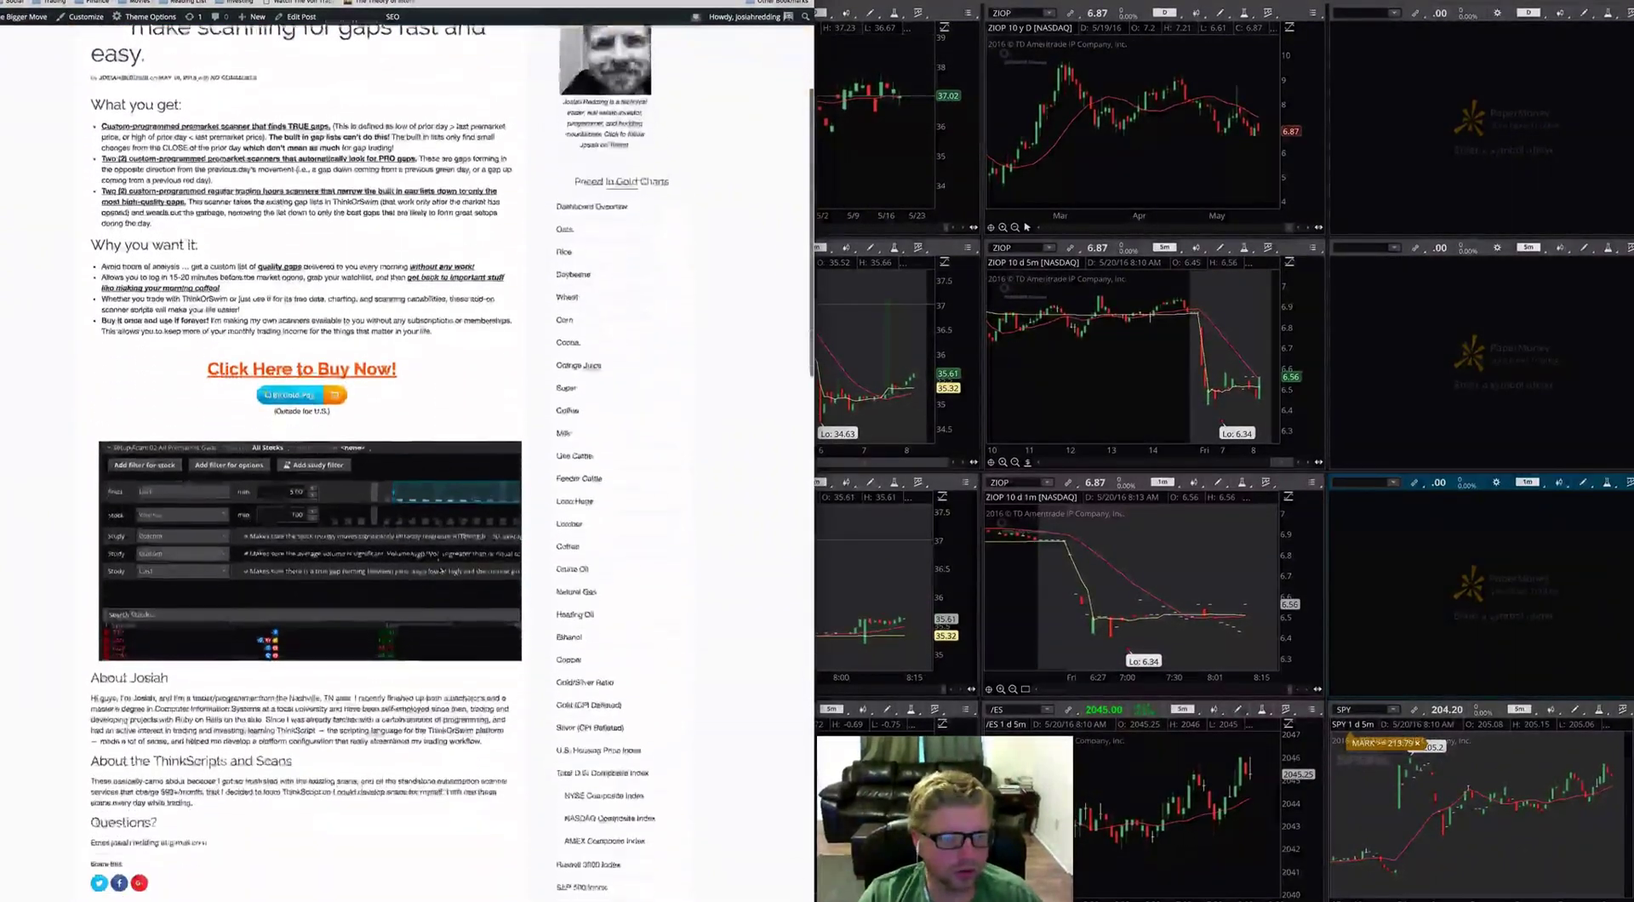
left_click_drag(101, 90, 151, 188)
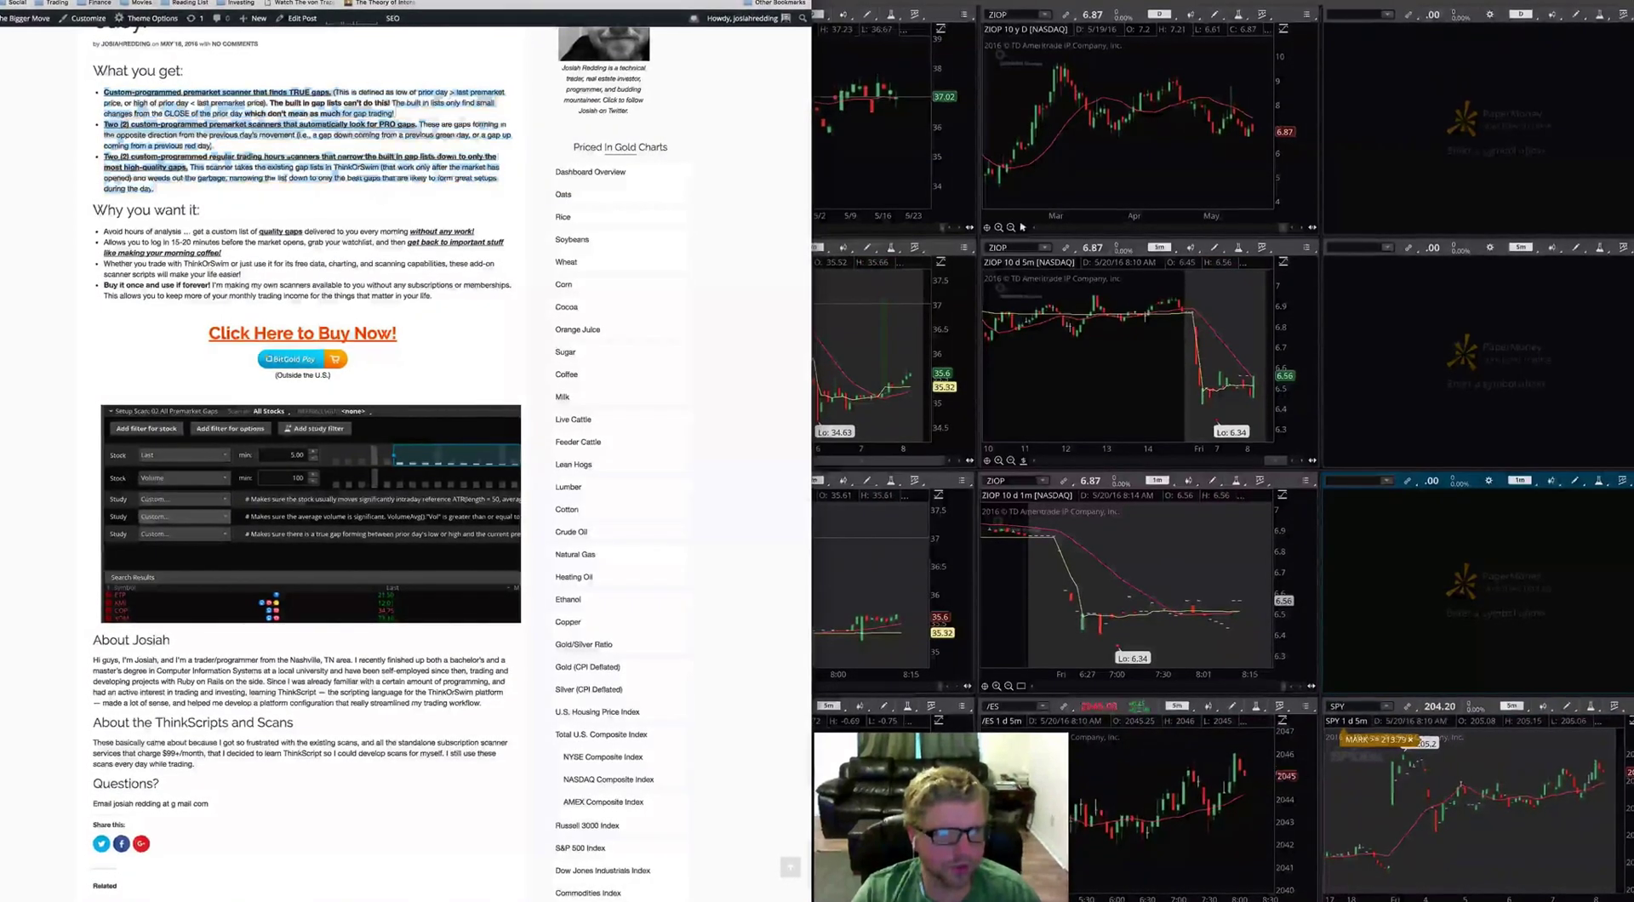
left_click(283, 179)
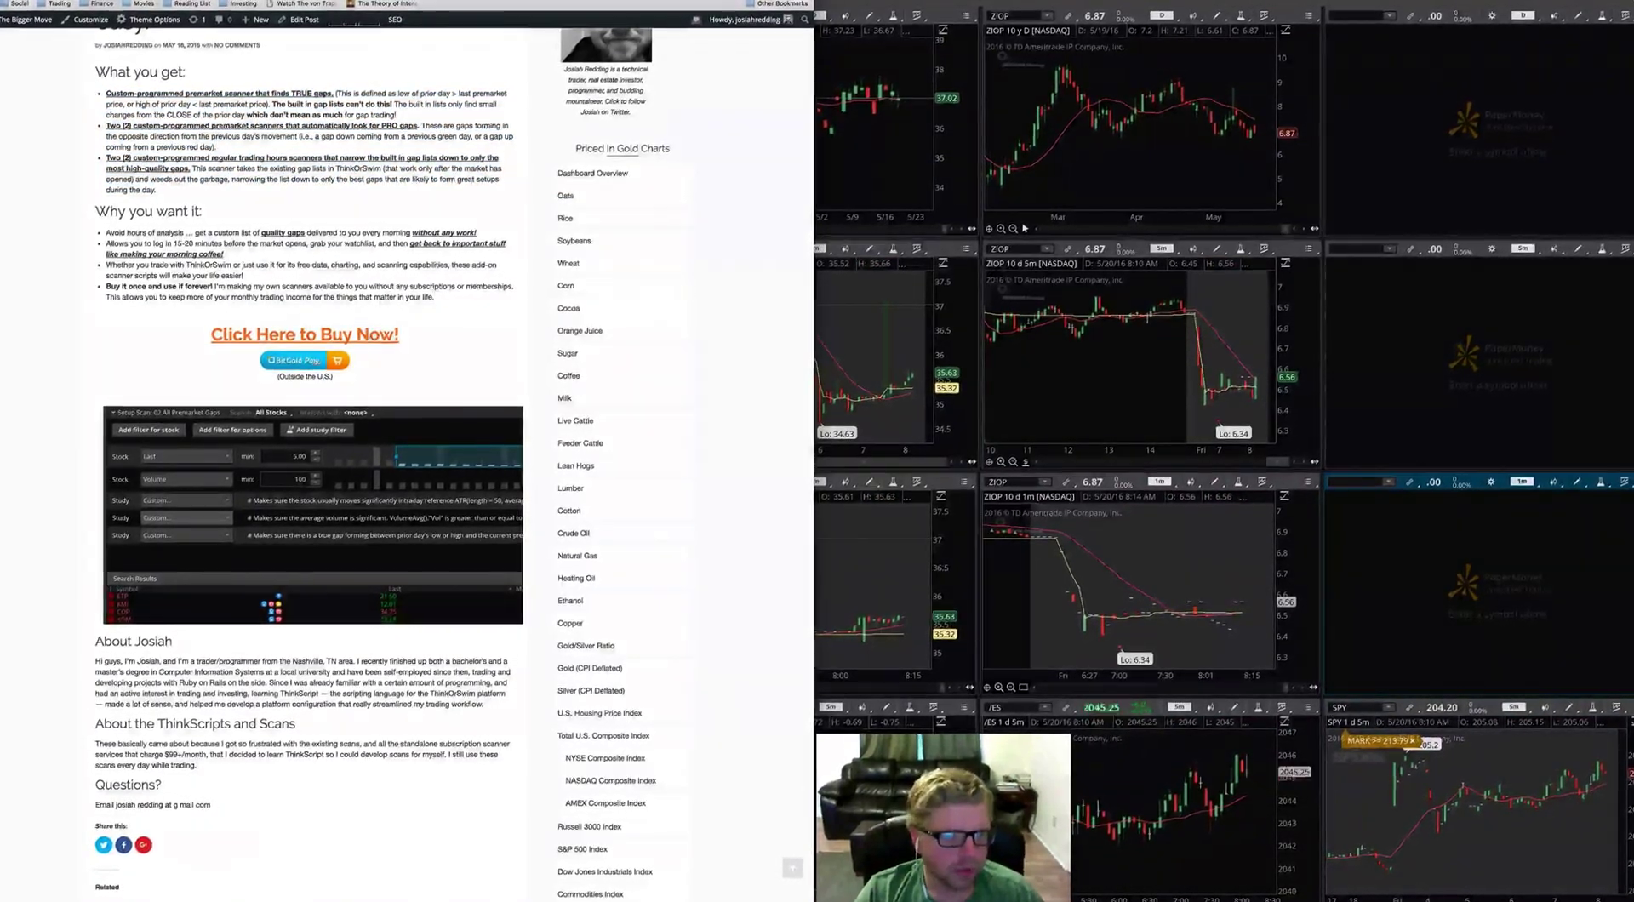
scroll(480, 330, "down", 7)
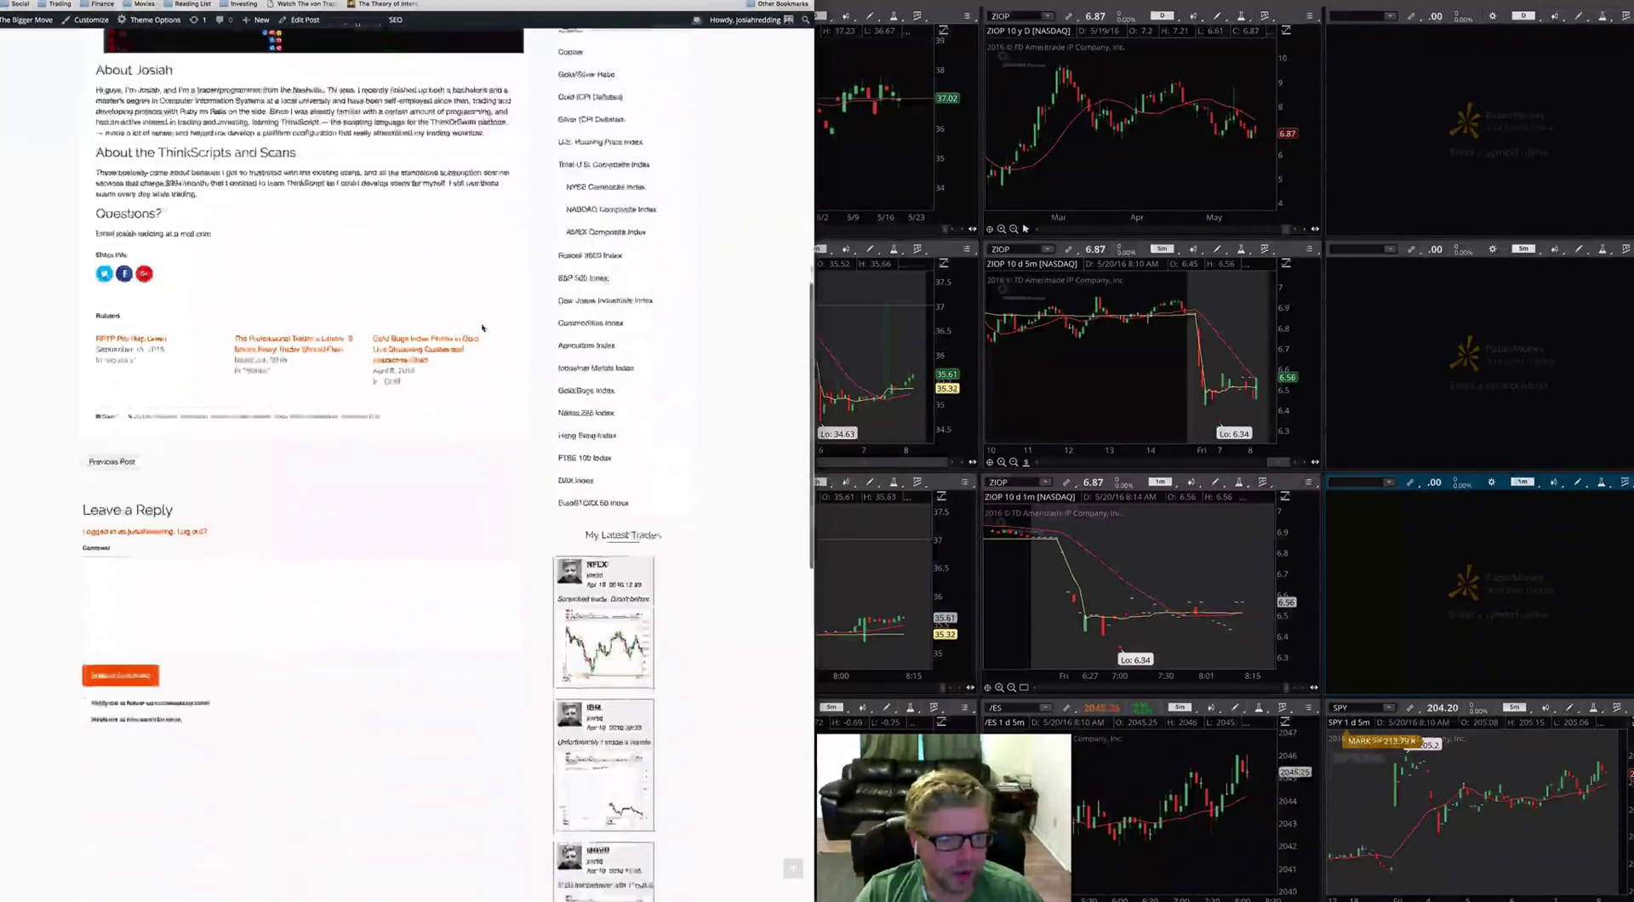
scroll(482, 326, "up", 9)
scroll(482, 326, "up", 3)
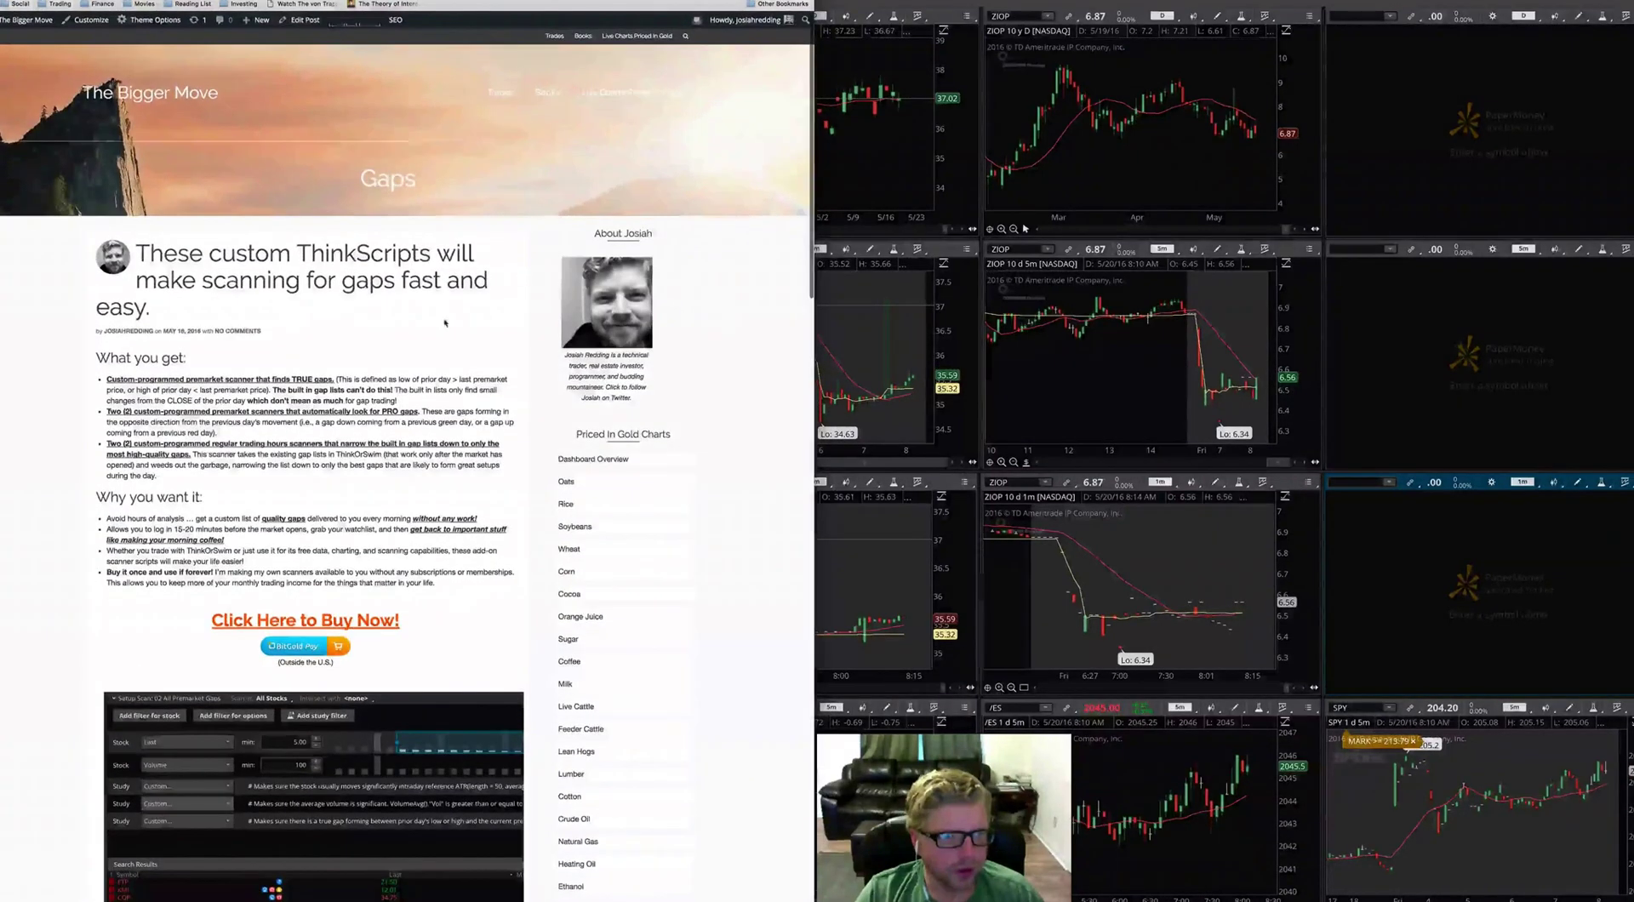